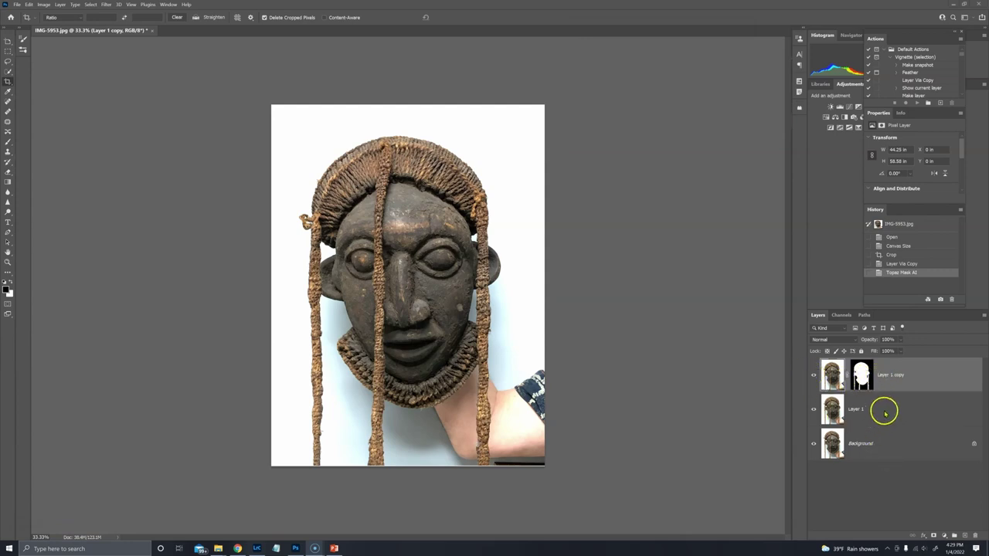
Add a very dark green Solid Color fill layer and move it beneath the cut-out layer
{"action": "left_click", "coordinate": [946, 539]}
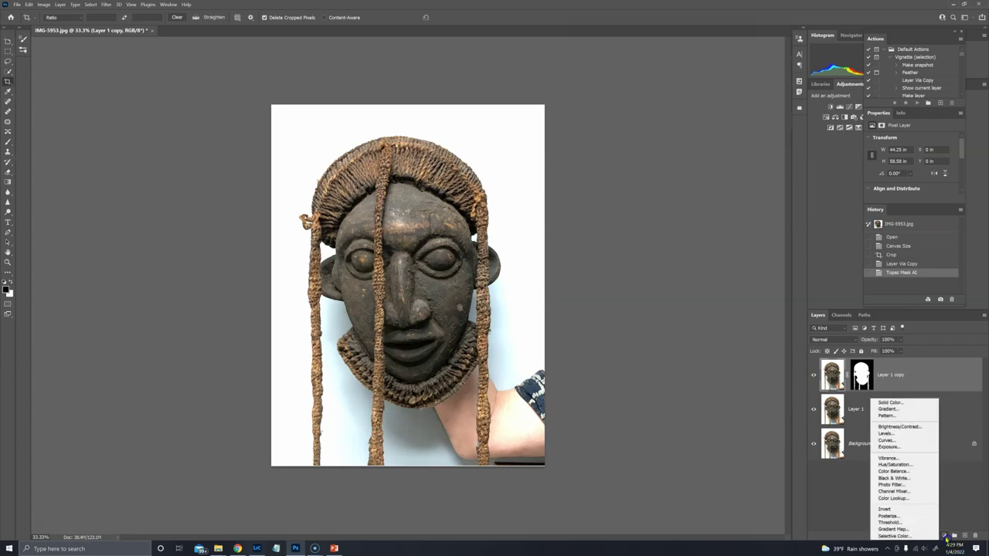
{"action": "left_click", "coordinate": [887, 403]}
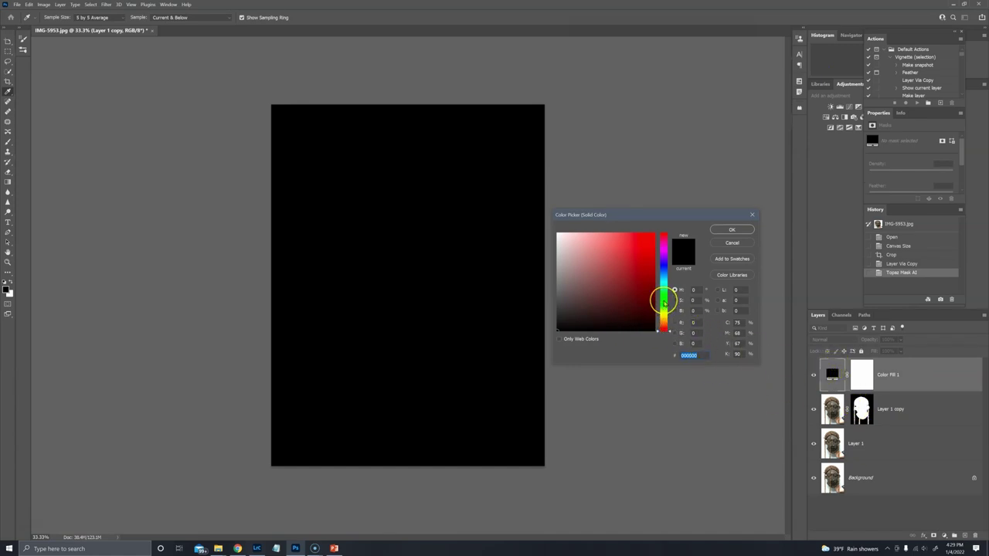
{"action": "key", "text": "Return"}
{"action": "key", "text": "ctrl+bracketleft"}
{"action": "key", "text": "z"}
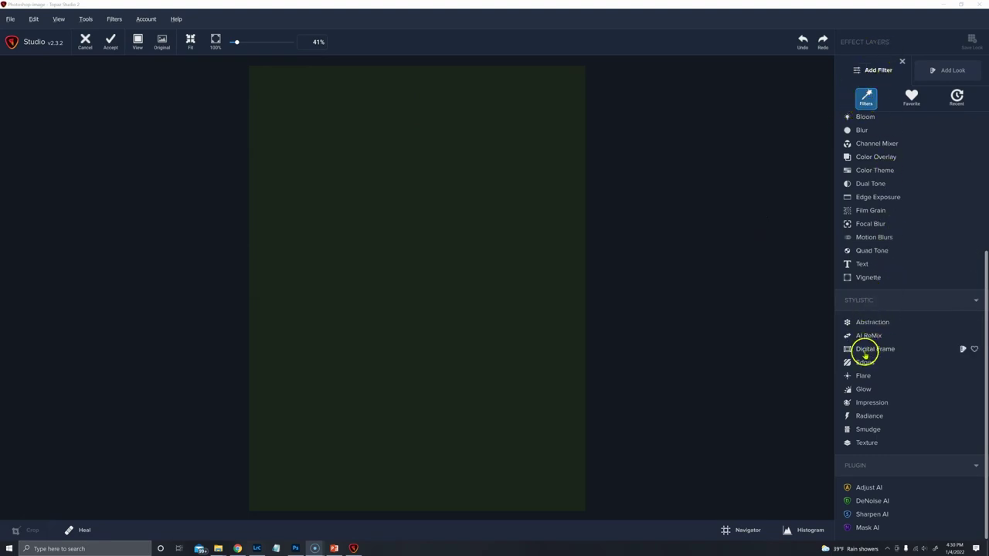
Apply a bokeh lights Texture filter over the dark fill in Topaz Studio 2
{"action": "left_click", "coordinate": [867, 446]}
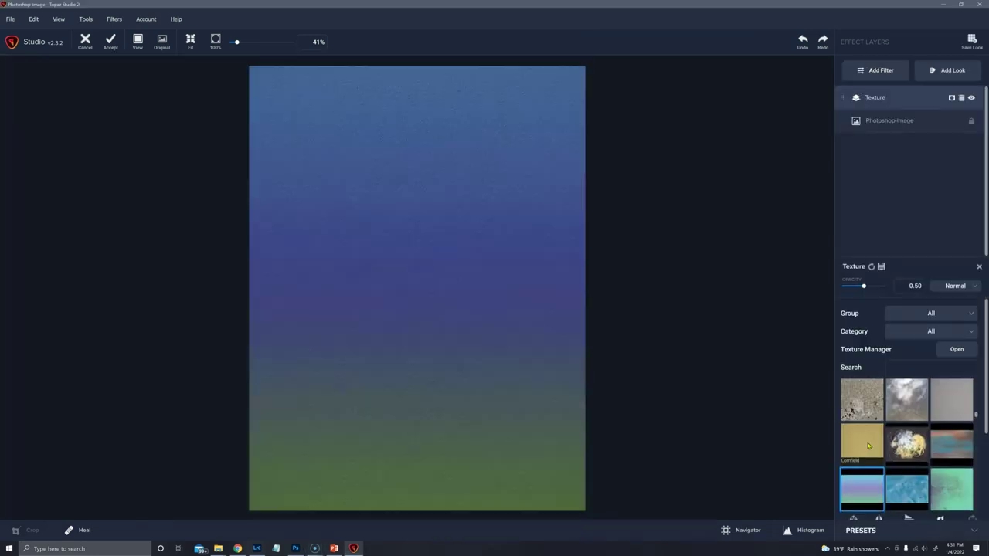
{"action": "left_click", "coordinate": [942, 405]}
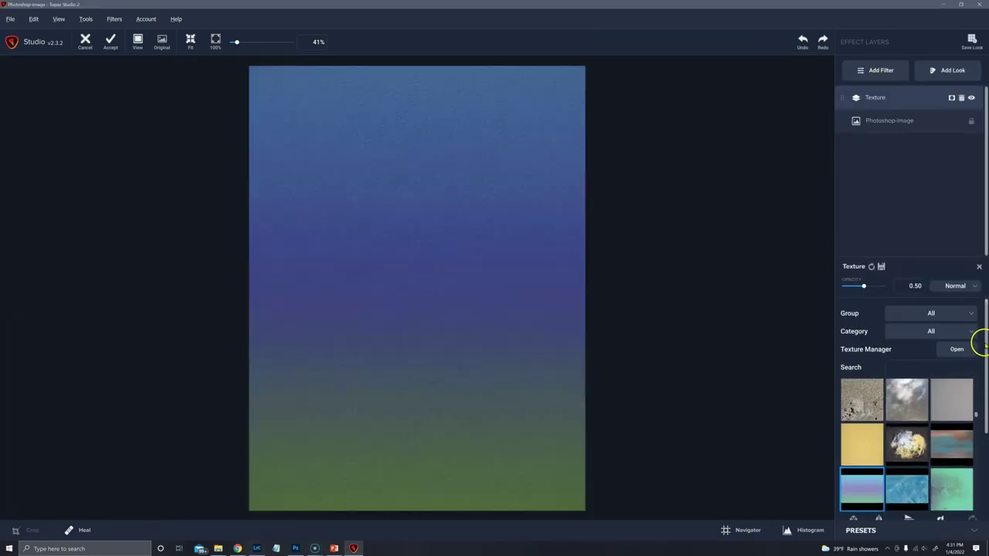
{"action": "scroll", "coordinate": [975, 356], "scroll_direction": "down", "scroll_amount": 5}
{"action": "left_click", "coordinate": [906, 418]}
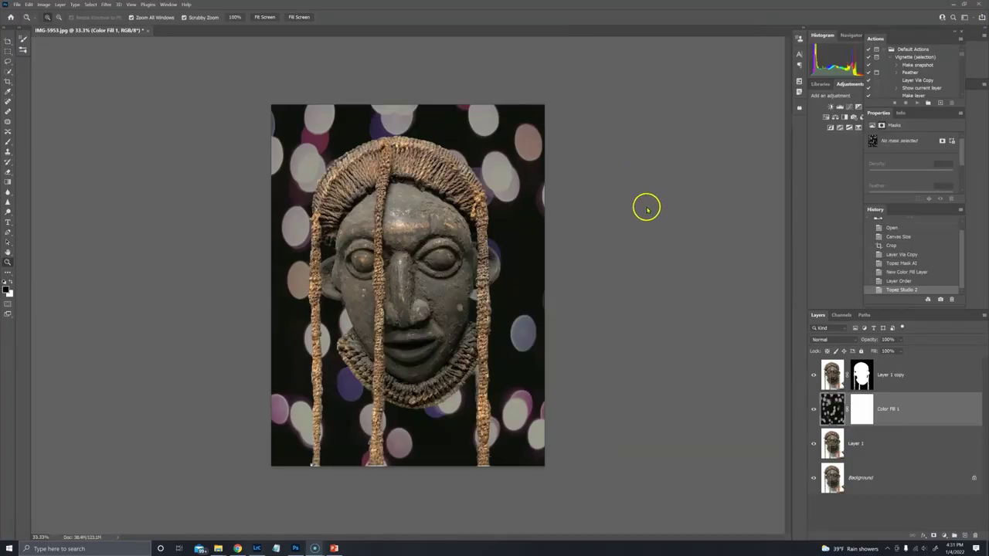
Add a Curves adjustment above the cut-out mask and raise the curve to brighten the image
{"action": "left_click", "coordinate": [909, 375]}
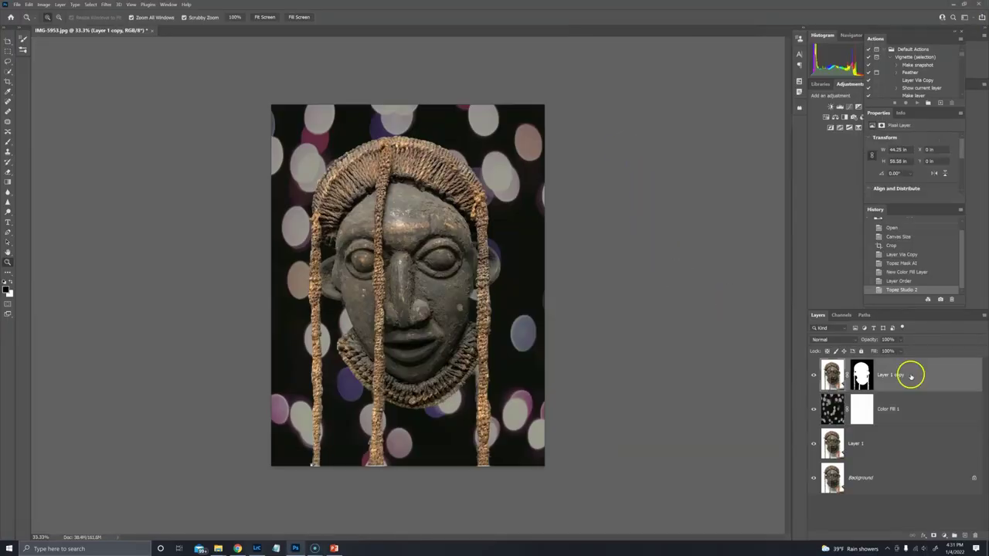
{"action": "left_click", "coordinate": [945, 535]}
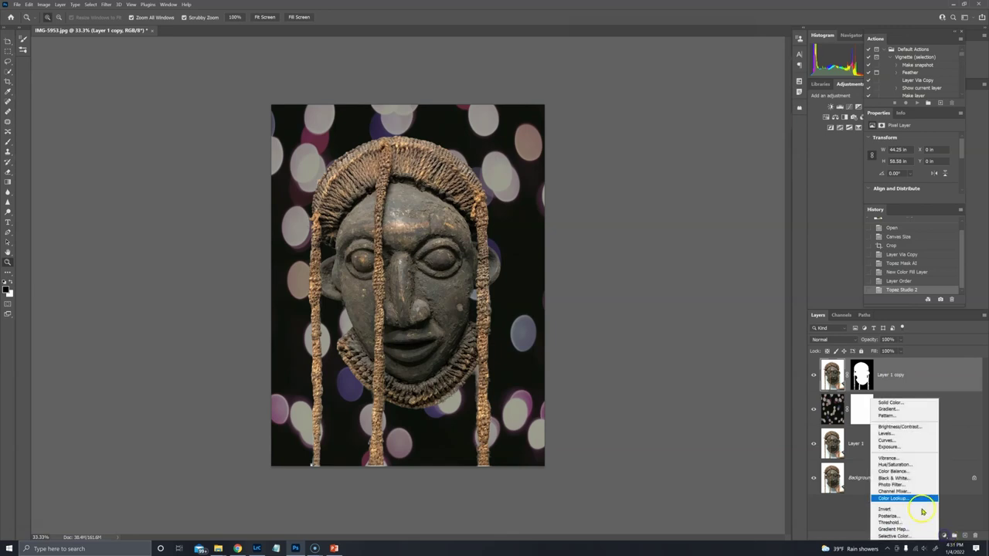
{"action": "left_click", "coordinate": [900, 441]}
{"action": "left_click_drag", "start_coordinate": [896, 180], "coordinate": [932, 173]}
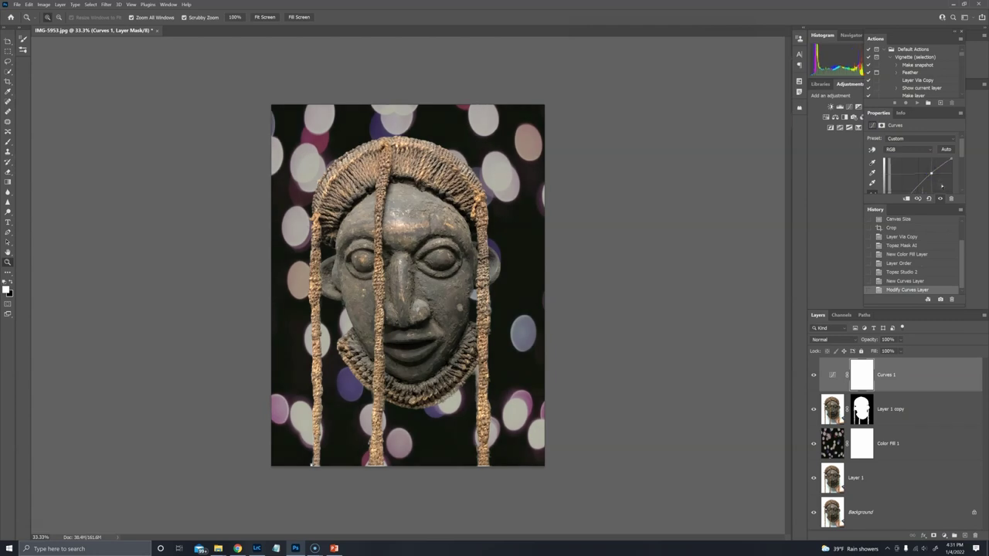
{"action": "left_click", "coordinate": [958, 161]}
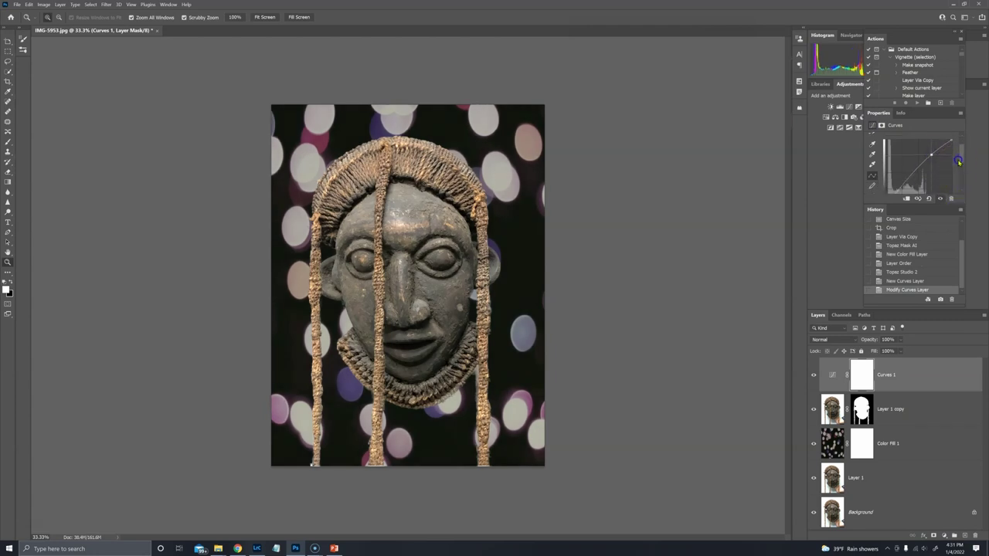
{"action": "left_click_drag", "start_coordinate": [959, 160], "coordinate": [959, 164]}
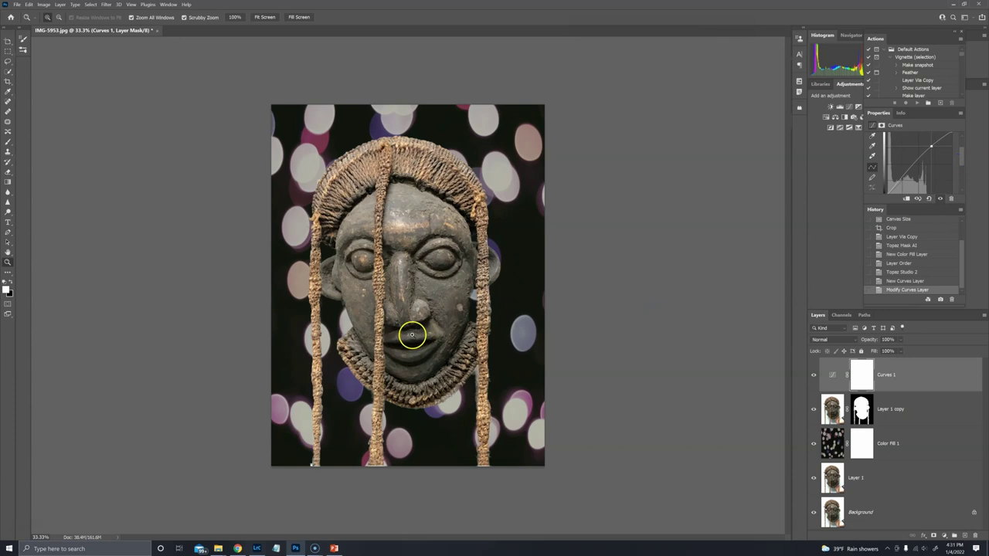
Merge Curves 1 down through Color Fill 1 into one layer and duplicate it with Ctrl+J
{"action": "left_click", "coordinate": [924, 371]}
{"action": "left_click", "coordinate": [928, 398]}
{"action": "left_click", "coordinate": [922, 450], "text": "shift"}
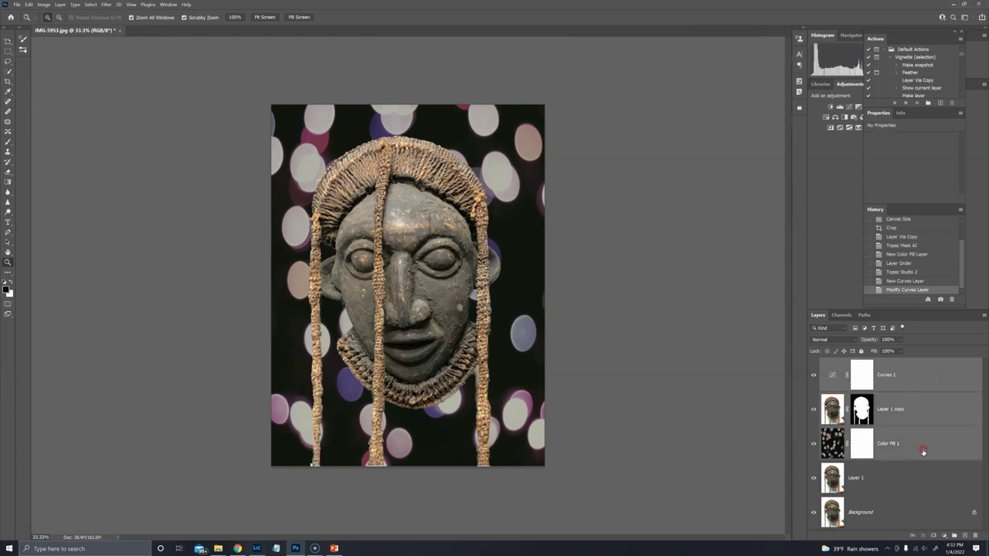
{"action": "right_click", "coordinate": [923, 448]}
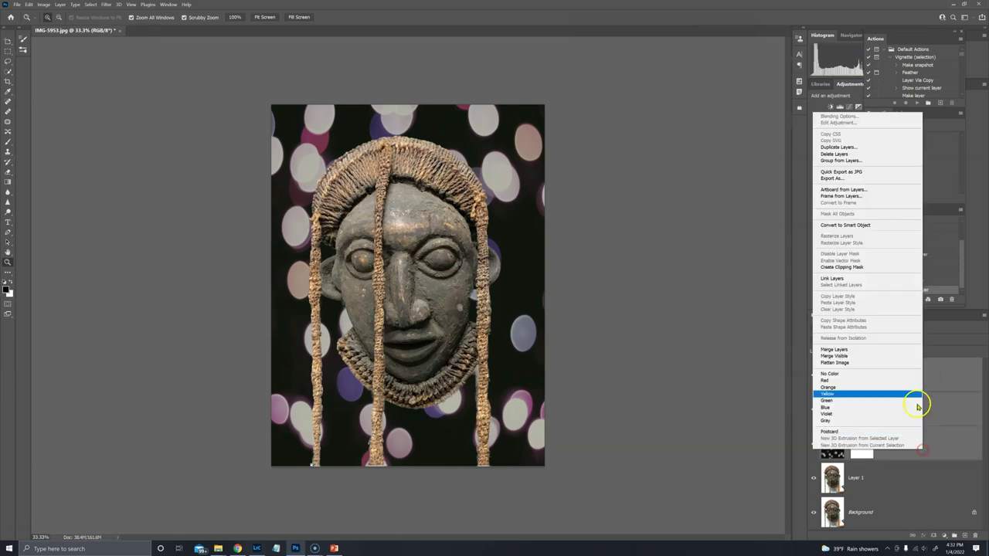
{"action": "left_click", "coordinate": [864, 352]}
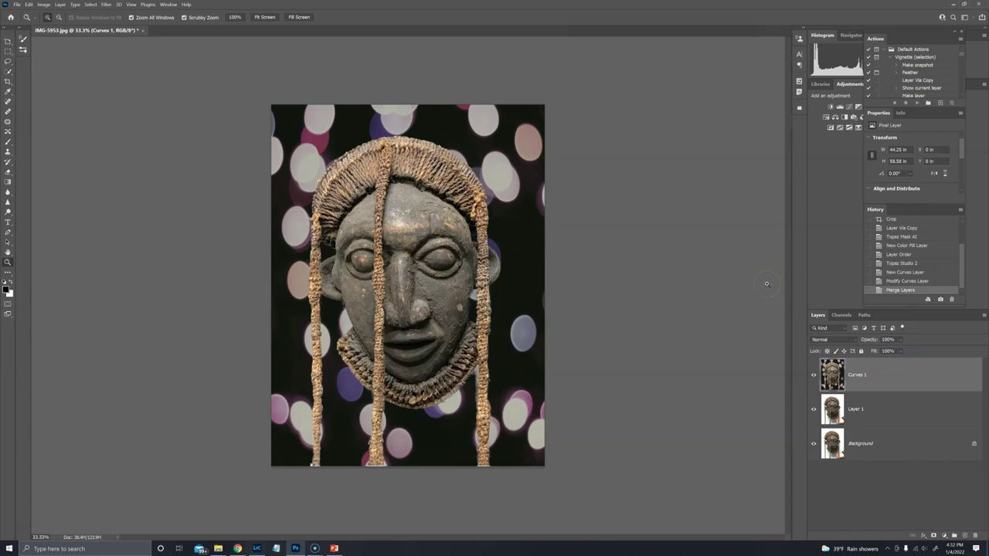
{"action": "key", "text": "ctrl+j"}
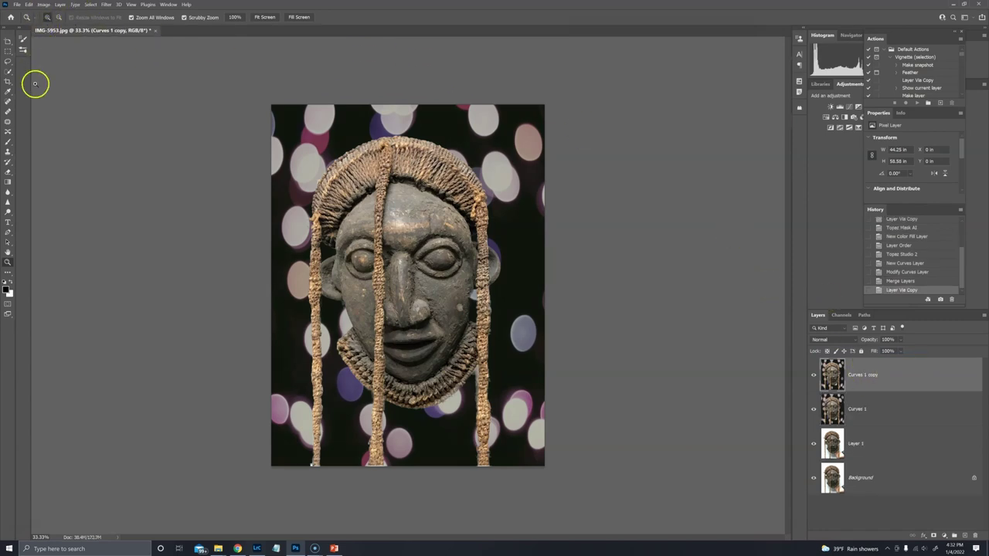
{"action": "left_click", "coordinate": [107, 8]}
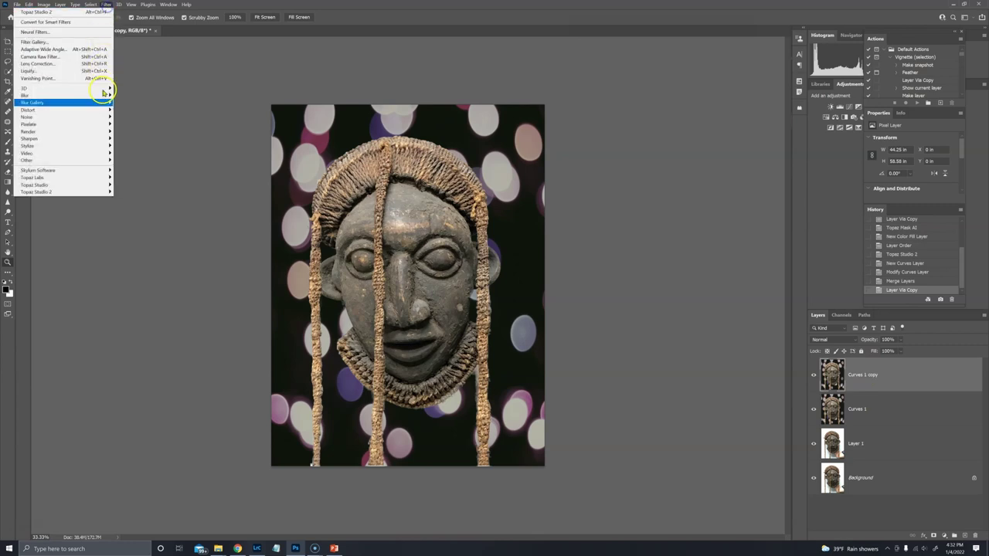
Send the copy to Topaz Studio 2 and add Abstraction with a larger Simplify Size
{"action": "mouse_move", "coordinate": [86, 191]}
{"action": "left_click", "coordinate": [118, 191]}
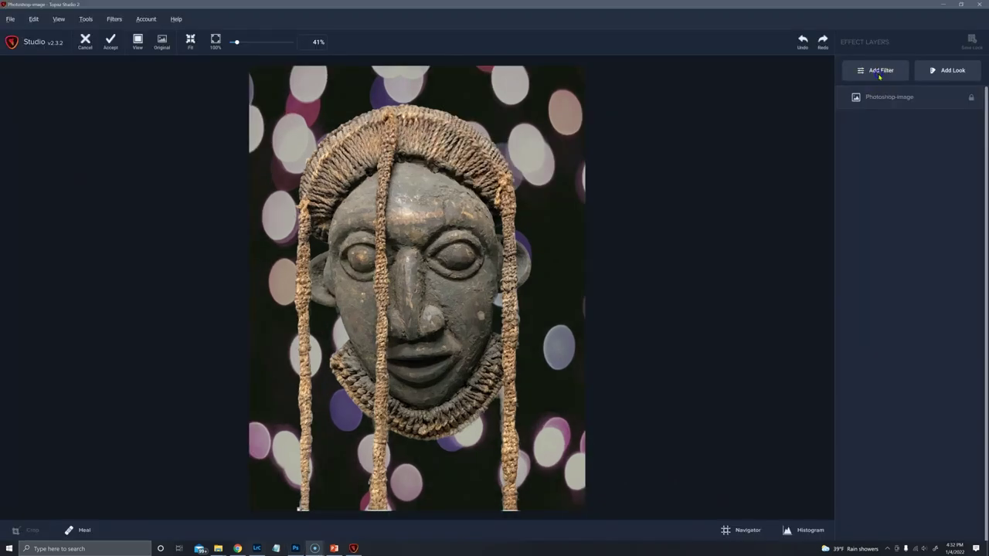
{"action": "left_click", "coordinate": [880, 74]}
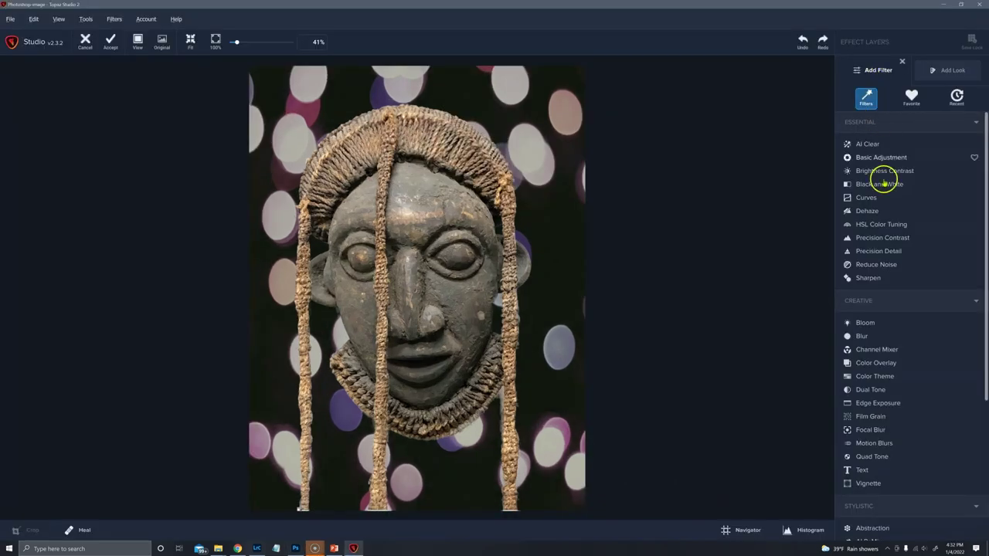
{"action": "scroll", "coordinate": [885, 231], "scroll_direction": "down", "scroll_amount": 10}
{"action": "left_click", "coordinate": [881, 323]}
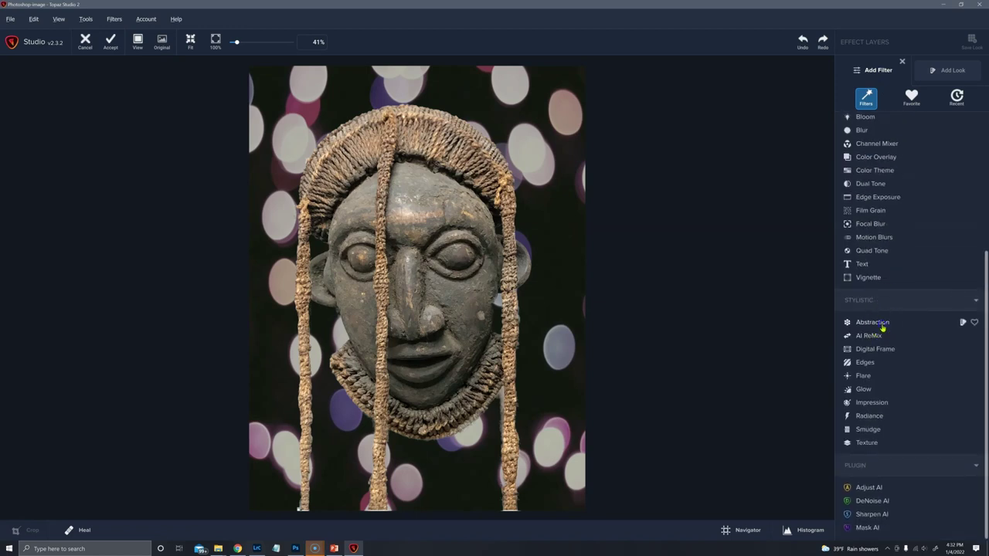
{"action": "left_click_drag", "start_coordinate": [847, 364], "coordinate": [870, 365]}
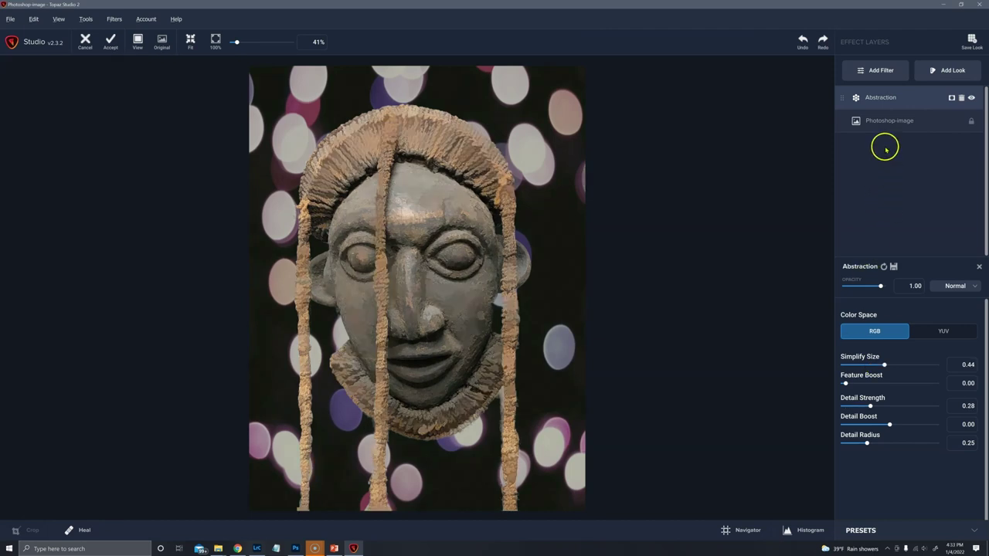
Add an AI ReMix effect using the Autumn Tone style
{"action": "left_click", "coordinate": [882, 75]}
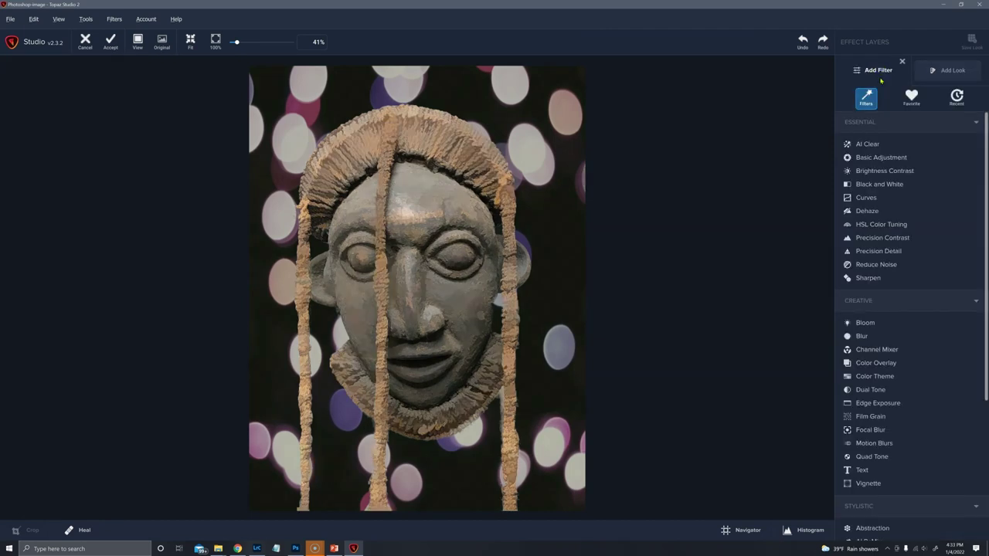
{"action": "scroll", "coordinate": [885, 313], "scroll_direction": "down", "scroll_amount": 1}
{"action": "scroll", "coordinate": [885, 313], "scroll_direction": "down", "scroll_amount": 3}
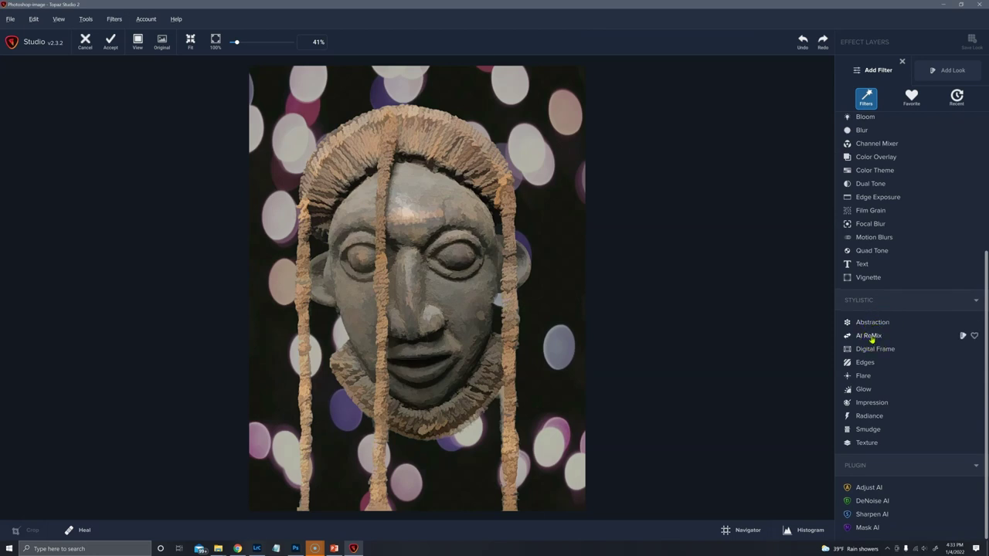
{"action": "left_click", "coordinate": [871, 334]}
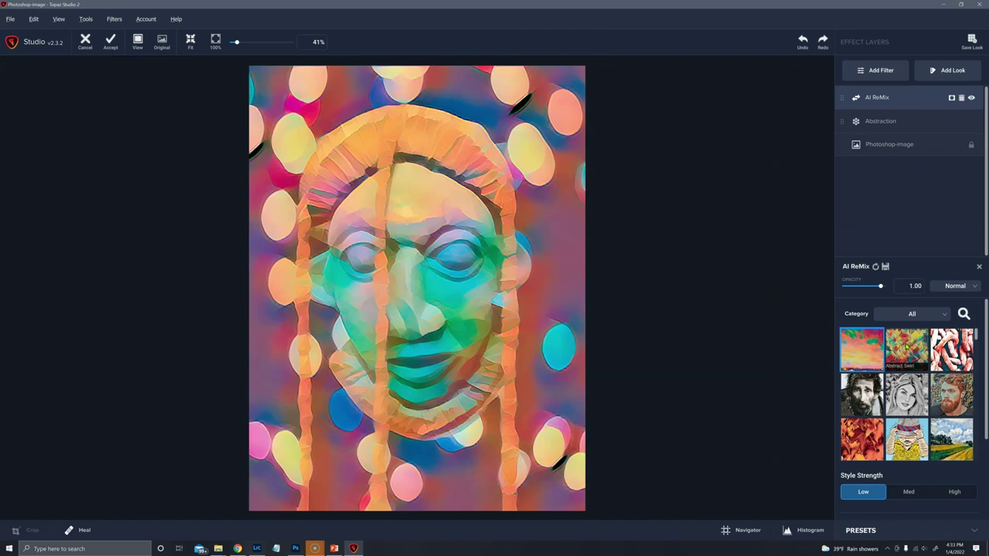
{"action": "scroll", "coordinate": [906, 352], "scroll_direction": "down", "scroll_amount": 1}
{"action": "left_click", "coordinate": [871, 363]}
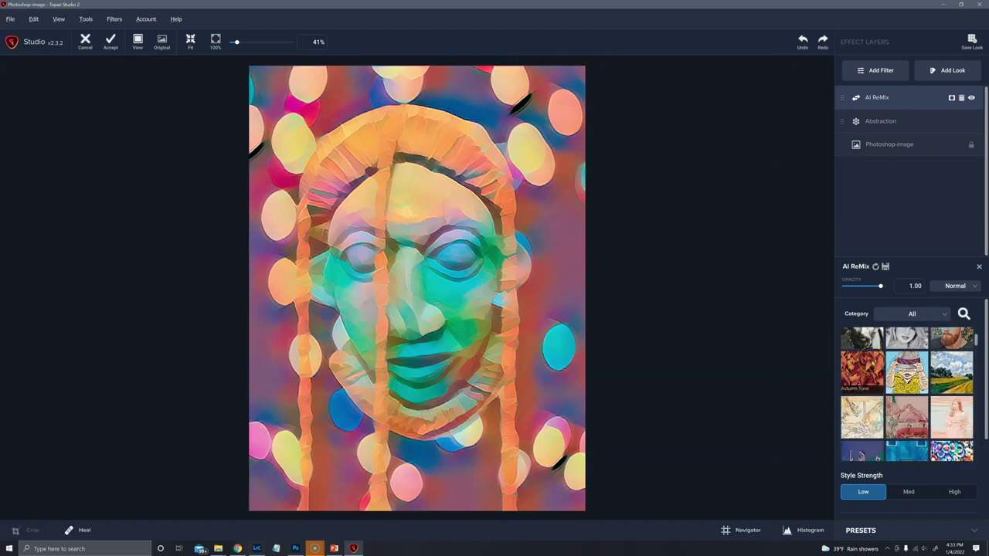
{"action": "left_click", "coordinate": [871, 359]}
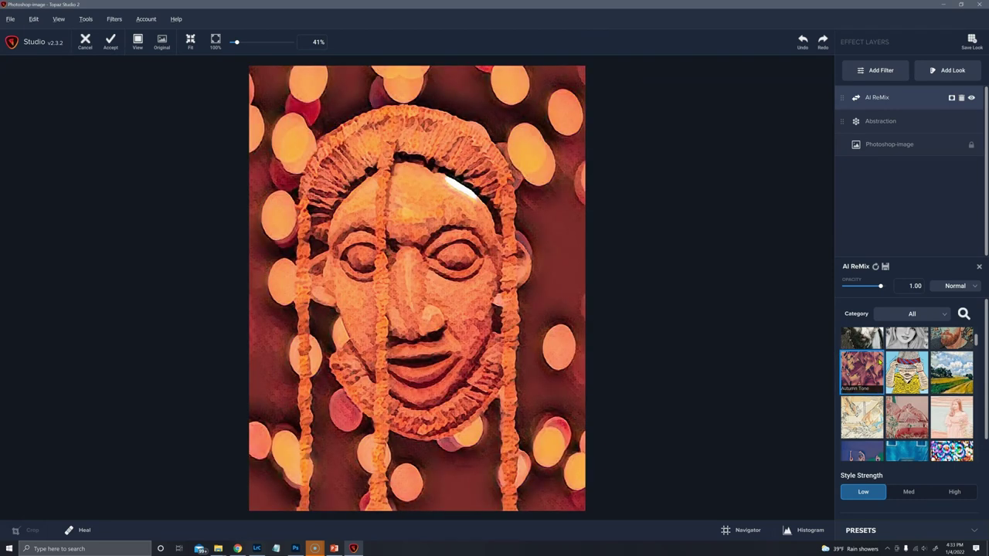
Try the Baby Blues and another AI ReMix style, then return the result to Photoshop
{"action": "left_click", "coordinate": [908, 361]}
{"action": "scroll", "coordinate": [904, 363], "scroll_direction": "down", "scroll_amount": 3}
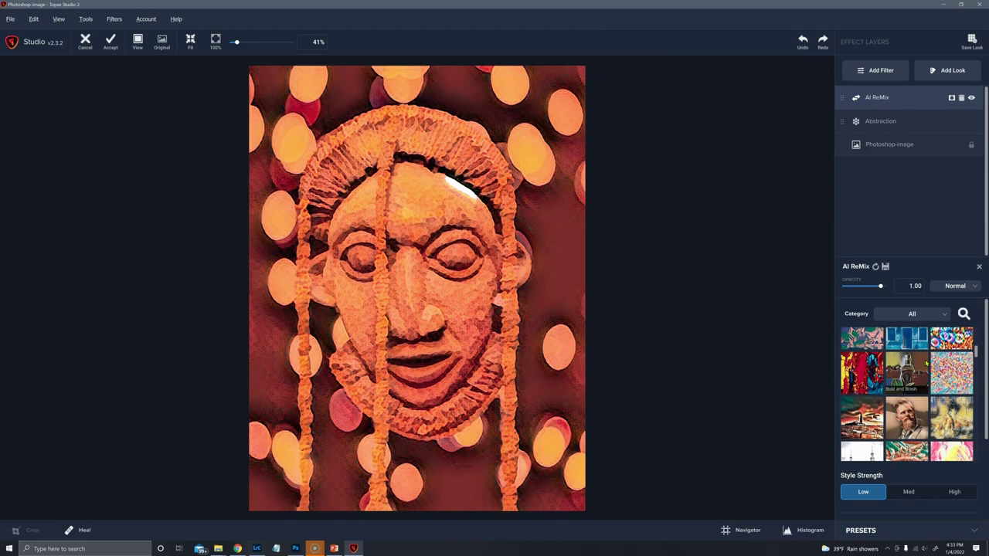
{"action": "left_click", "coordinate": [876, 367]}
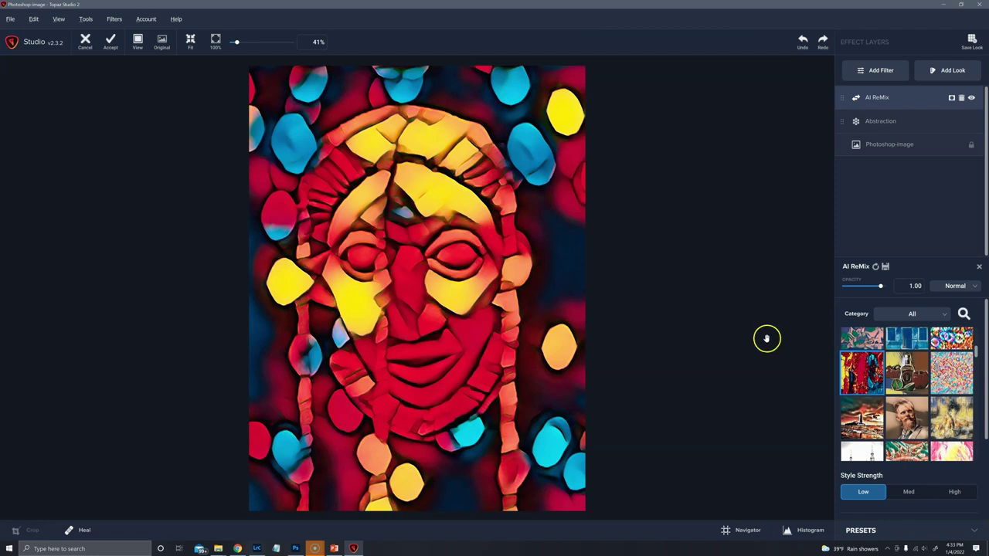
{"action": "left_click", "coordinate": [116, 45]}
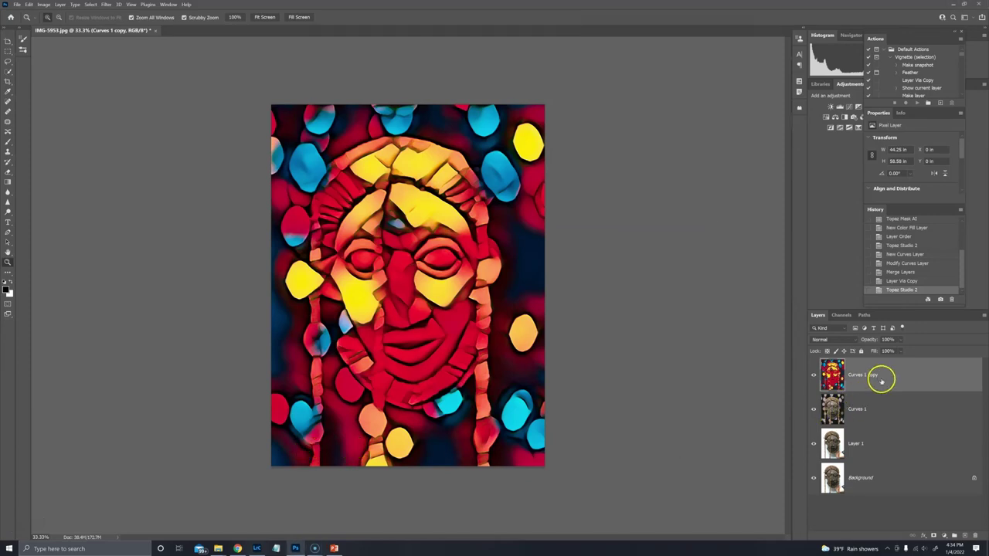
Duplicate the painted layer with Ctrl+J and load the copy into Topaz Studio 2
{"action": "key", "text": "ctrl+j"}
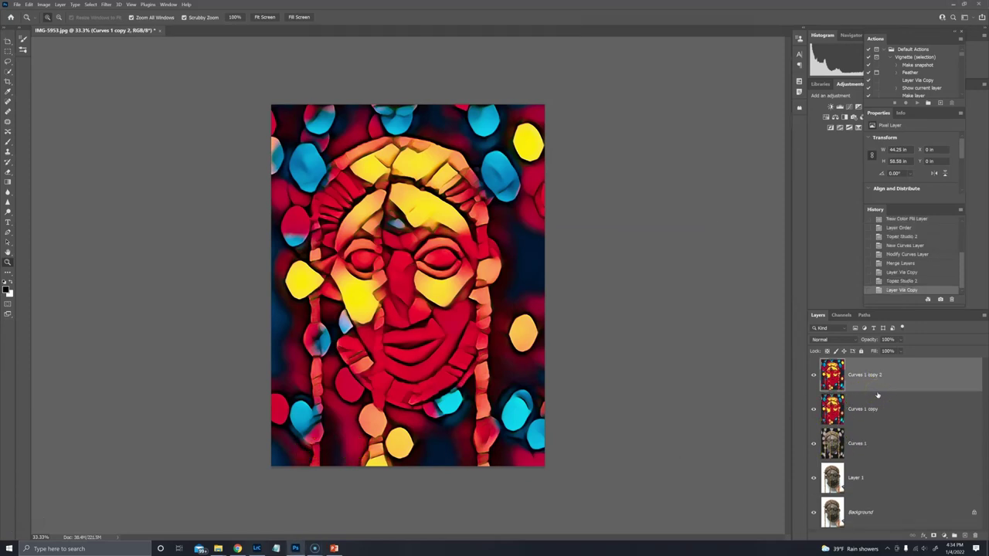
{"action": "left_click", "coordinate": [105, 4]}
{"action": "left_click", "coordinate": [74, 192]}
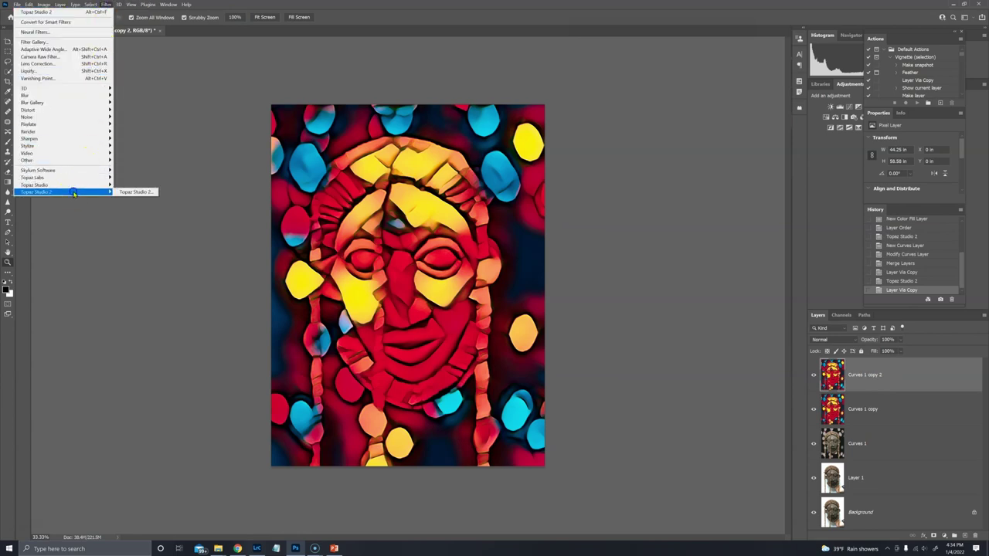
{"action": "left_click", "coordinate": [140, 193]}
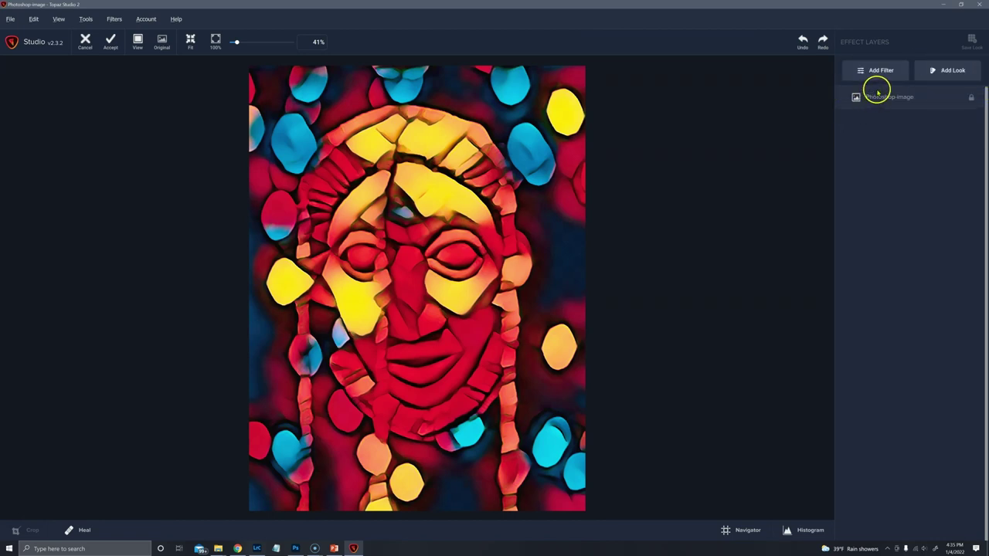
Add Edges and Color Theme filters, making the first theme colour dark green
{"action": "left_click", "coordinate": [884, 74]}
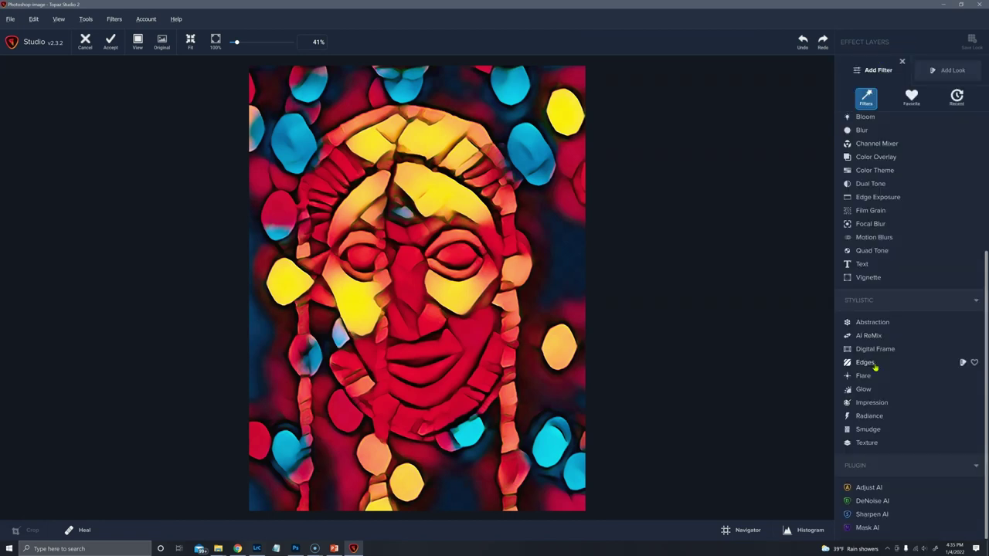
{"action": "left_click", "coordinate": [866, 363]}
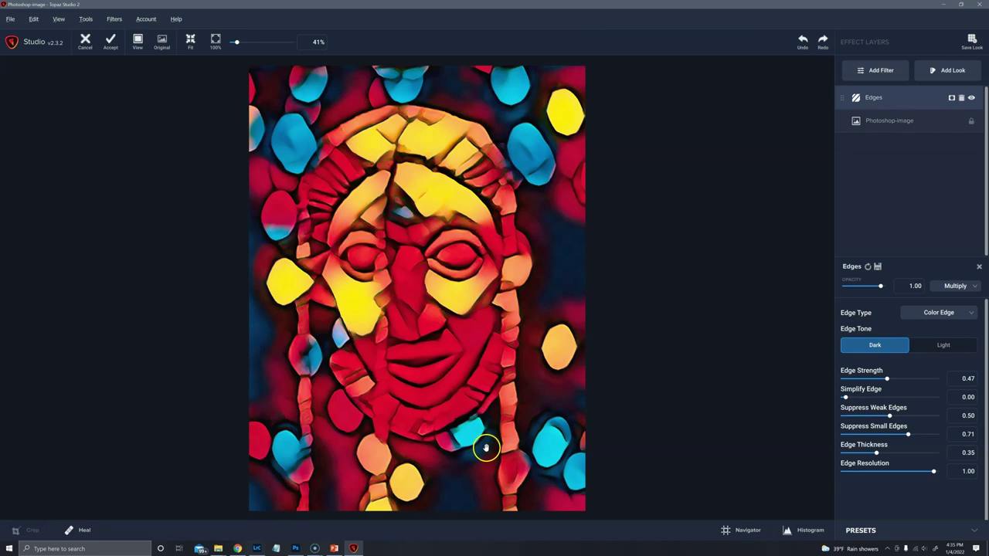
{"action": "left_click", "coordinate": [877, 71]}
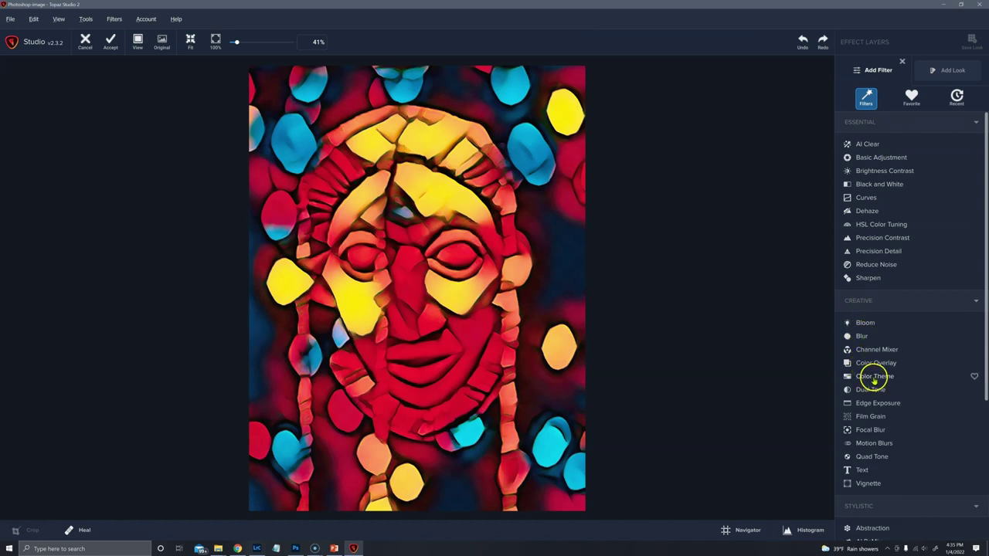
{"action": "left_click", "coordinate": [874, 377]}
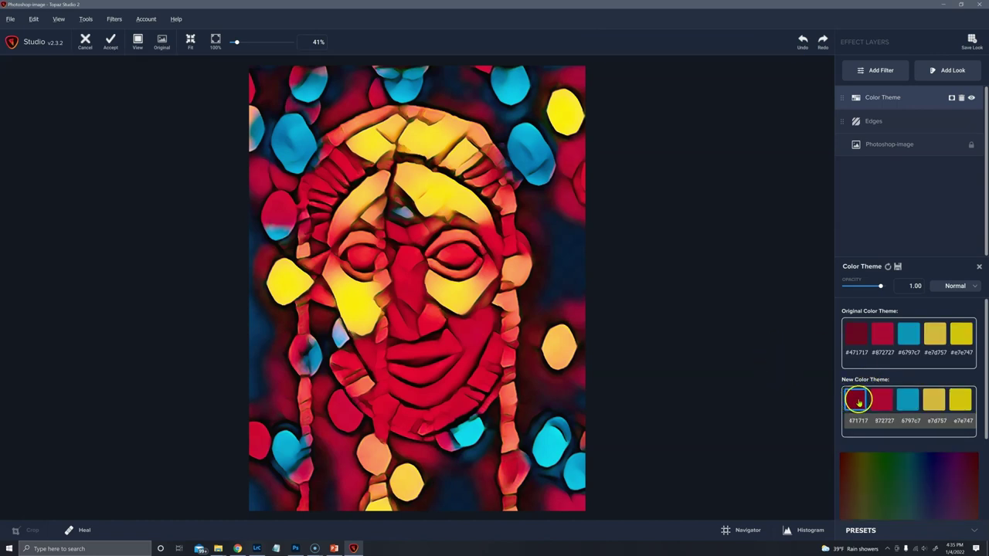
{"action": "left_click", "coordinate": [858, 400]}
{"action": "left_click_drag", "start_coordinate": [984, 398], "coordinate": [977, 445]}
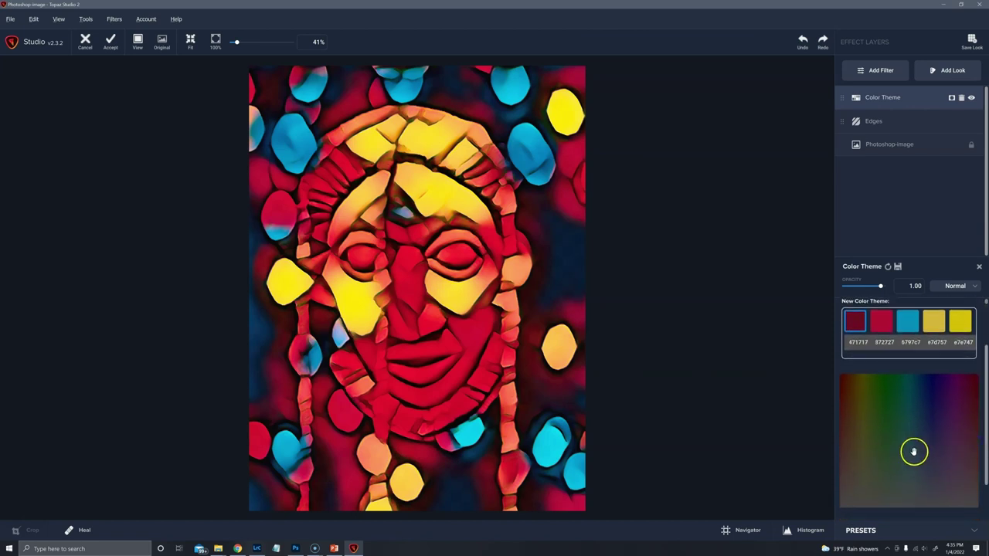
{"action": "left_click", "coordinate": [886, 442]}
{"action": "left_click_drag", "start_coordinate": [885, 442], "coordinate": [876, 409]}
Recolour the remaining theme swatches to grey-olive, pale tan, pale beige and pale cream
{"action": "left_click", "coordinate": [880, 333]}
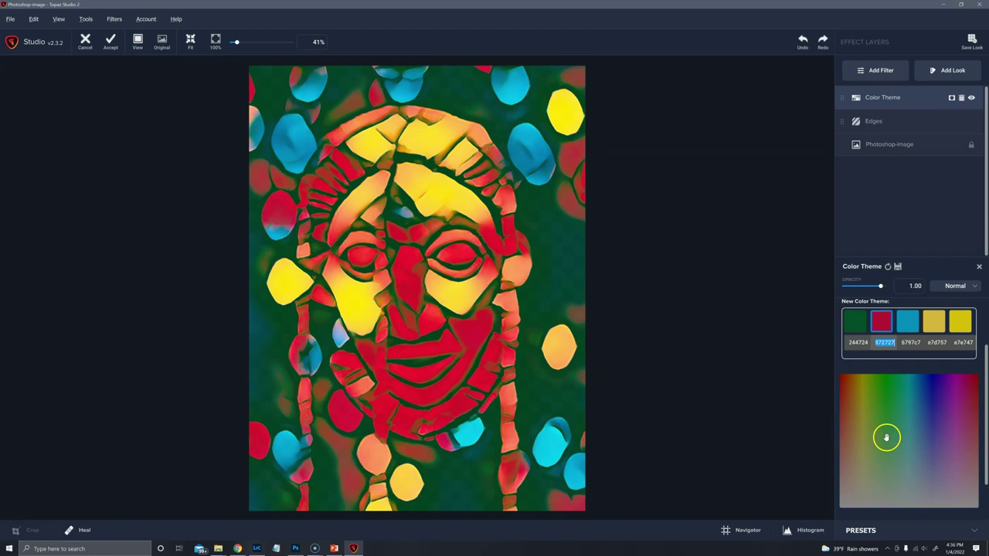
{"action": "left_click", "coordinate": [883, 478]}
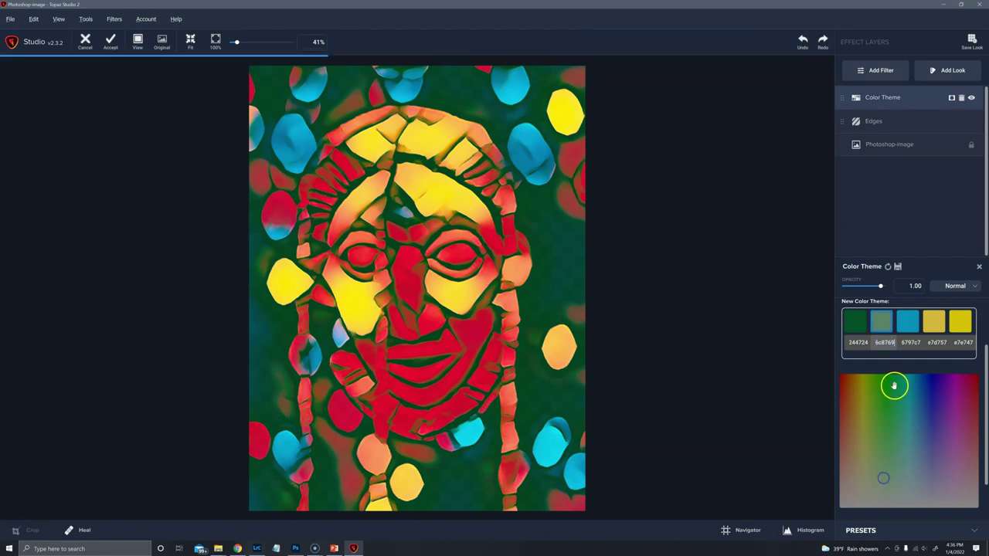
{"action": "left_click", "coordinate": [908, 323]}
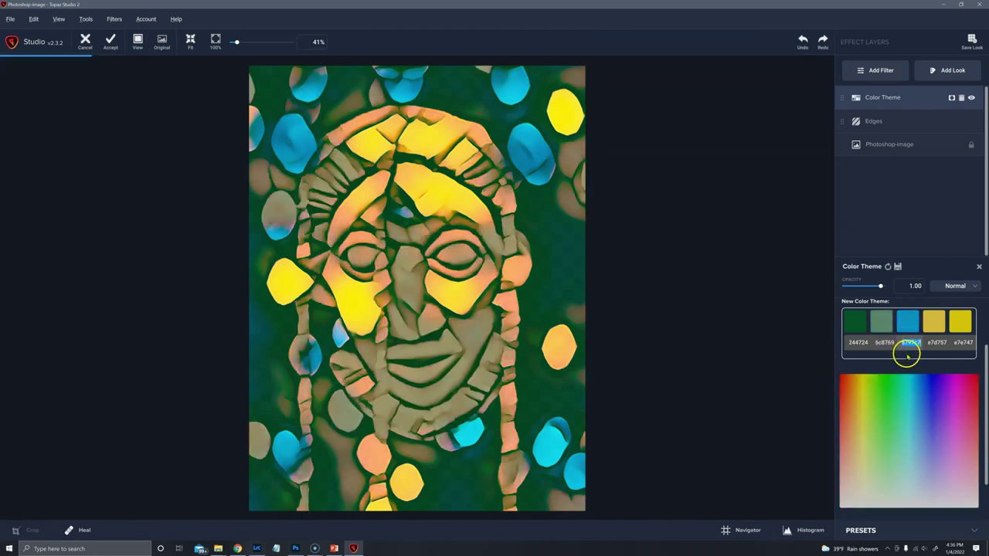
{"action": "left_click", "coordinate": [861, 451]}
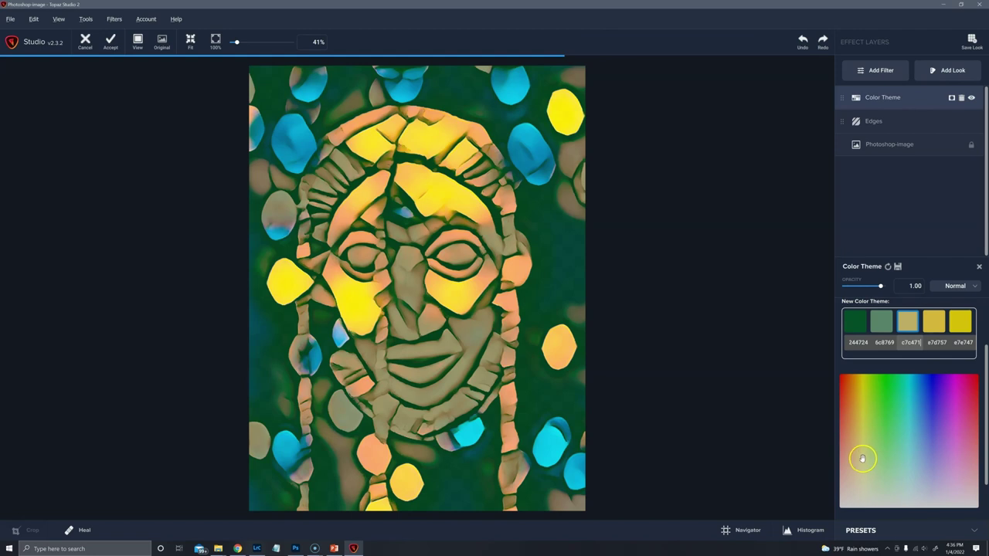
{"action": "left_click", "coordinate": [863, 465]}
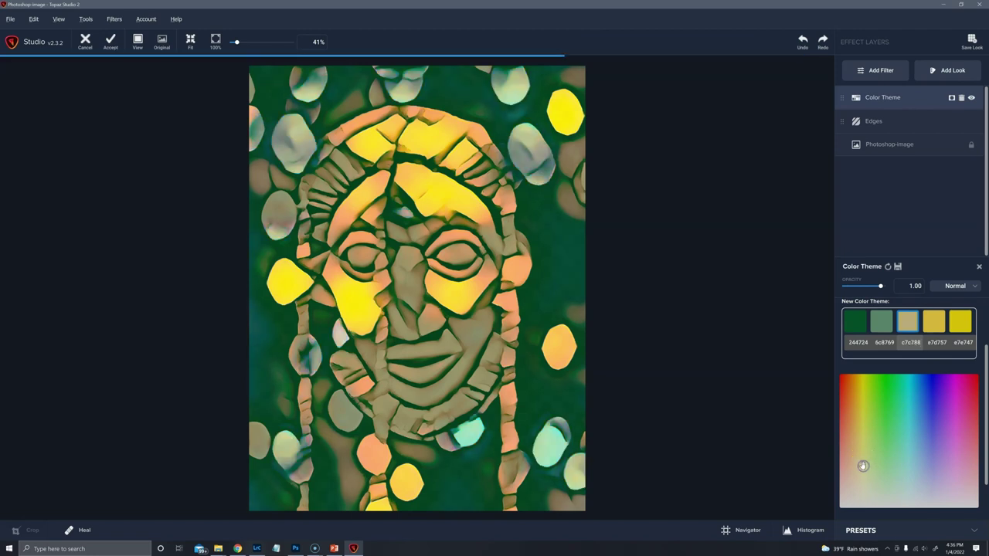
{"action": "left_click", "coordinate": [933, 324]}
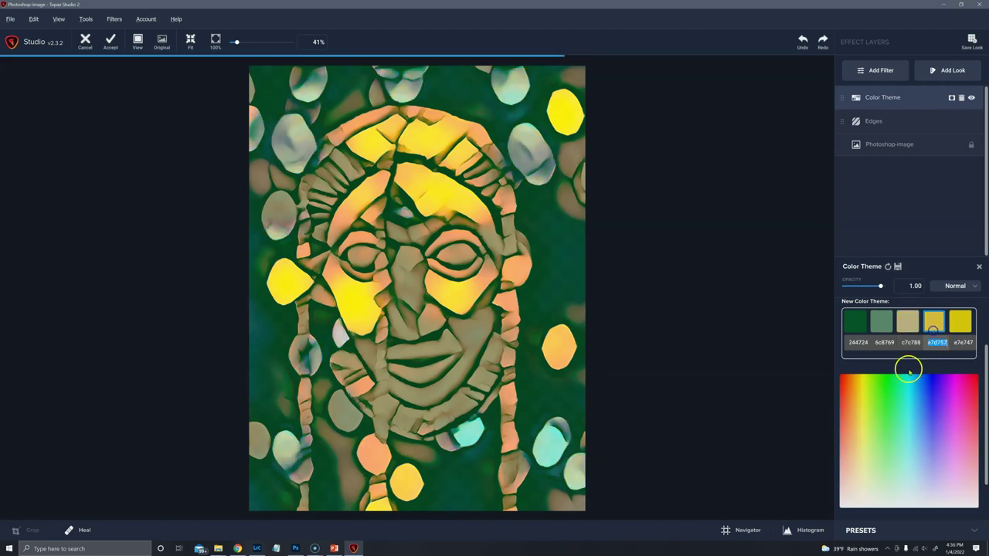
{"action": "left_click", "coordinate": [856, 482]}
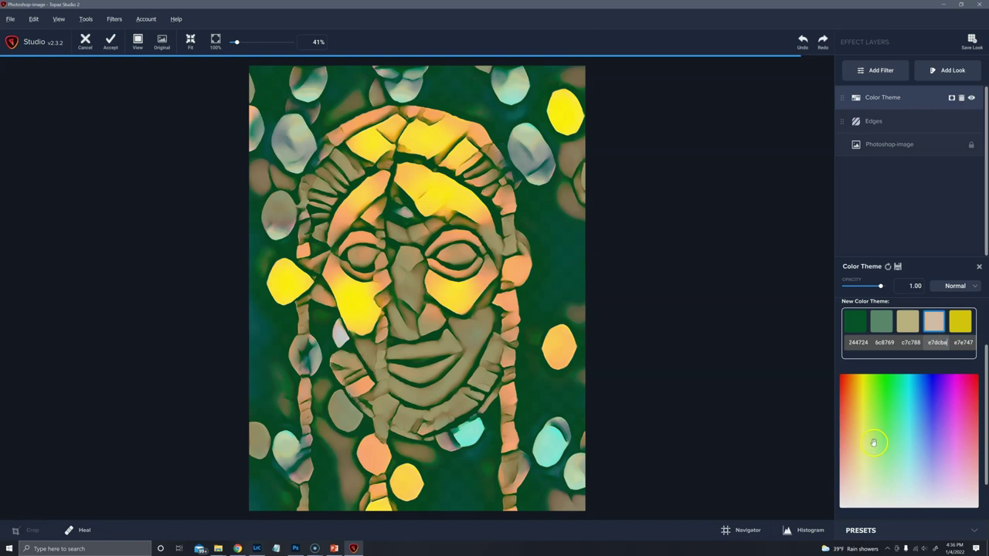
{"action": "left_click", "coordinate": [857, 492]}
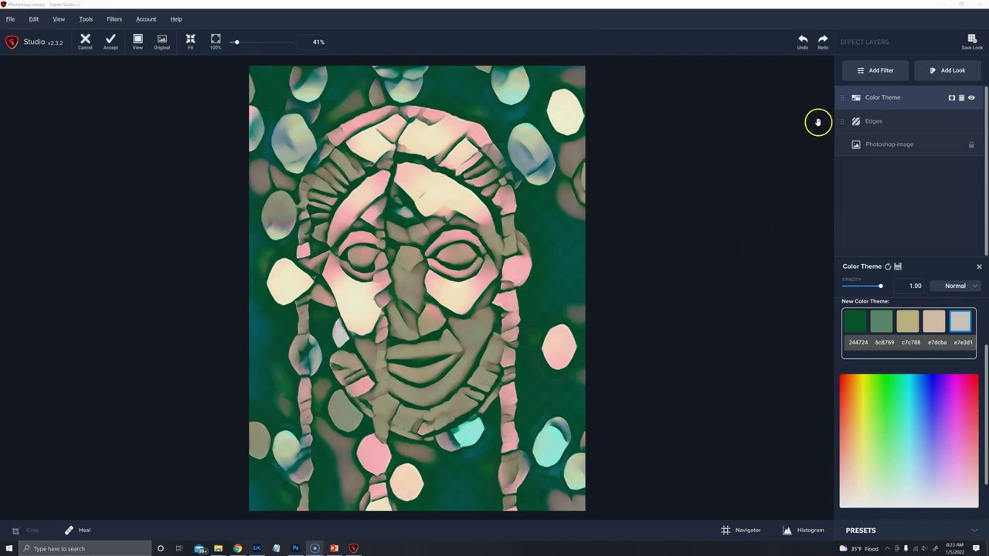
Add the Impression painting filter on top of the Topaz Studio 2 stack
{"action": "left_click", "coordinate": [949, 69]}
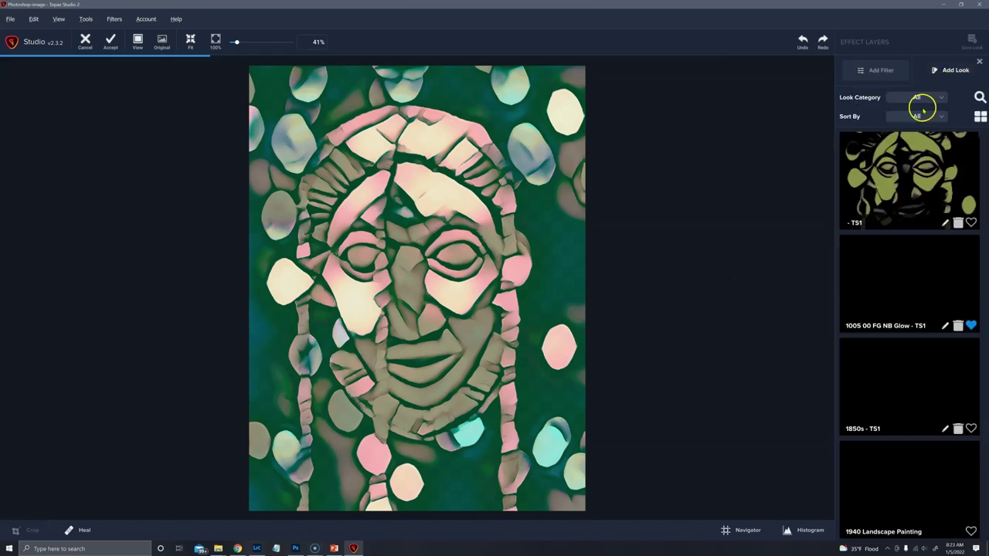
{"action": "left_click", "coordinate": [867, 71]}
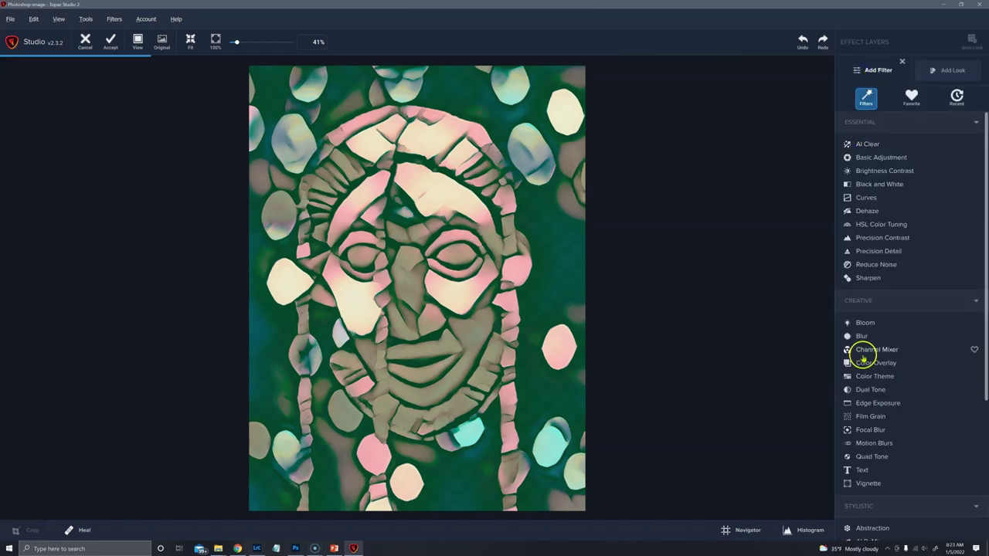
{"action": "scroll", "coordinate": [868, 446], "scroll_direction": "down", "scroll_amount": 3}
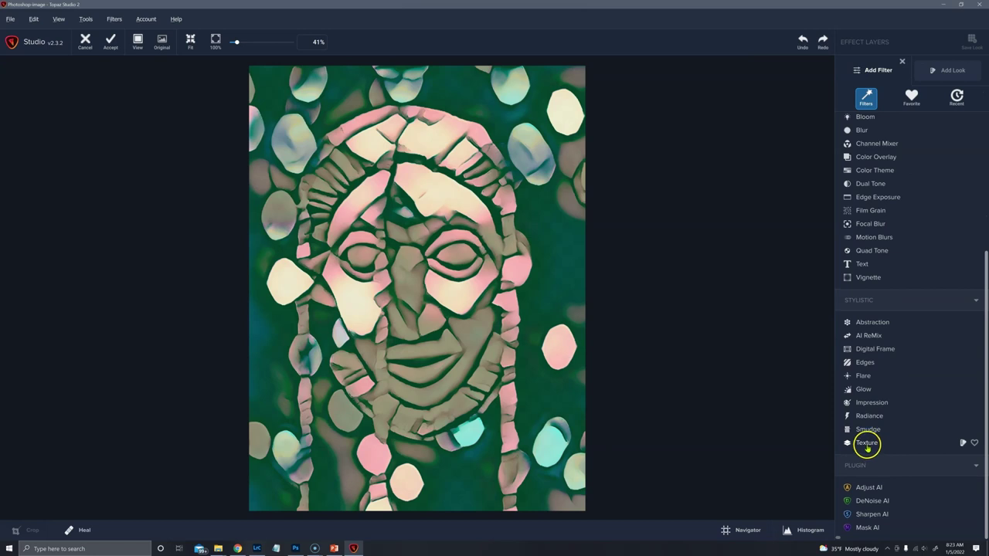
{"action": "left_click", "coordinate": [871, 404]}
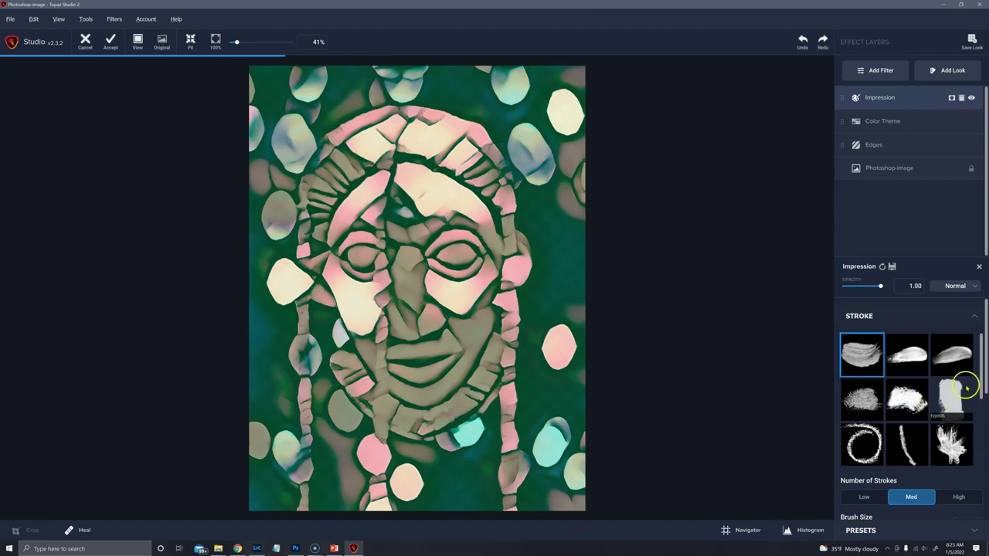
{"action": "left_click_drag", "start_coordinate": [982, 365], "coordinate": [976, 411]}
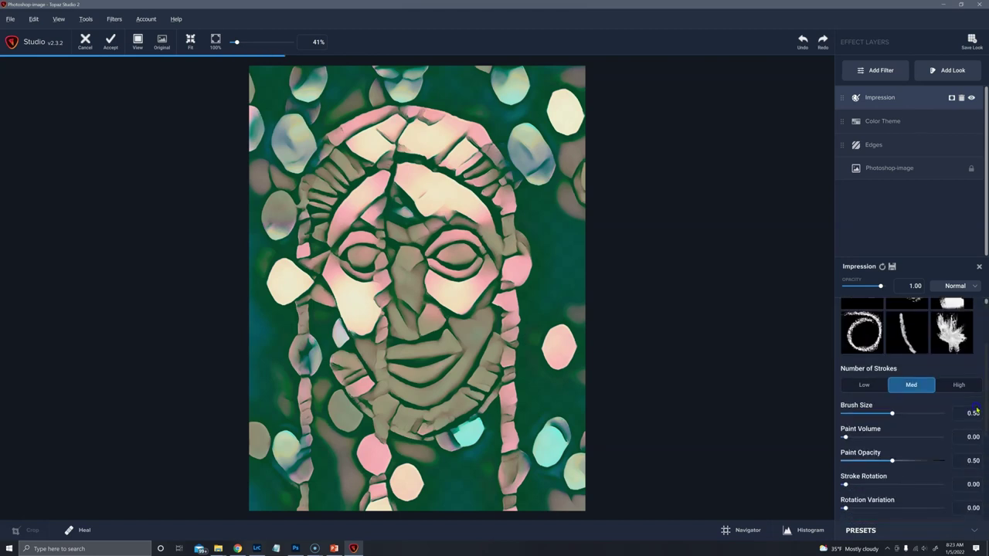
Set Impression overall saturation to 0.52 and stroke colour variation to 0.67
{"action": "scroll", "coordinate": [976, 411], "scroll_direction": "down", "scroll_amount": 5}
{"action": "left_click", "coordinate": [972, 442]}
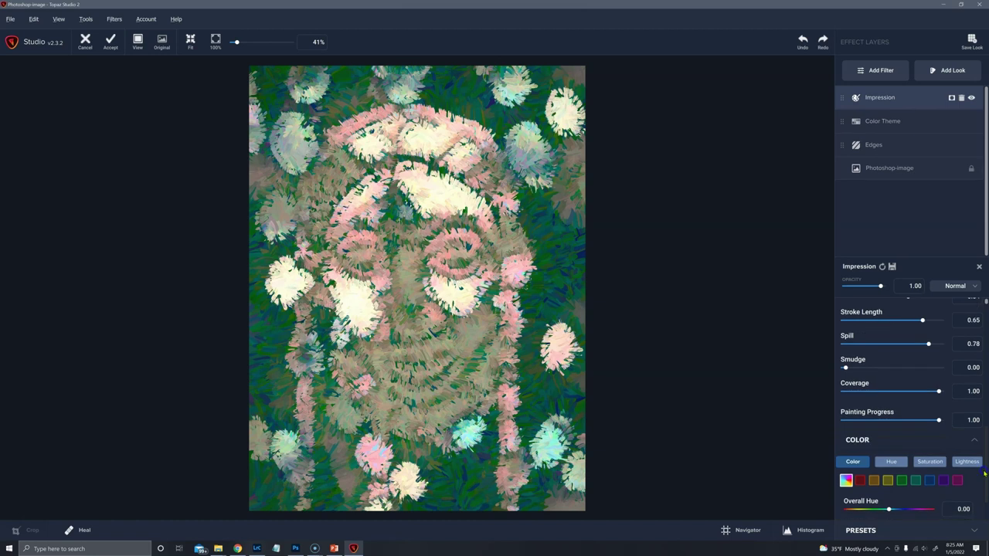
{"action": "scroll", "coordinate": [985, 473], "scroll_direction": "down", "scroll_amount": 2}
{"action": "left_click_drag", "start_coordinate": [888, 456], "coordinate": [903, 456]}
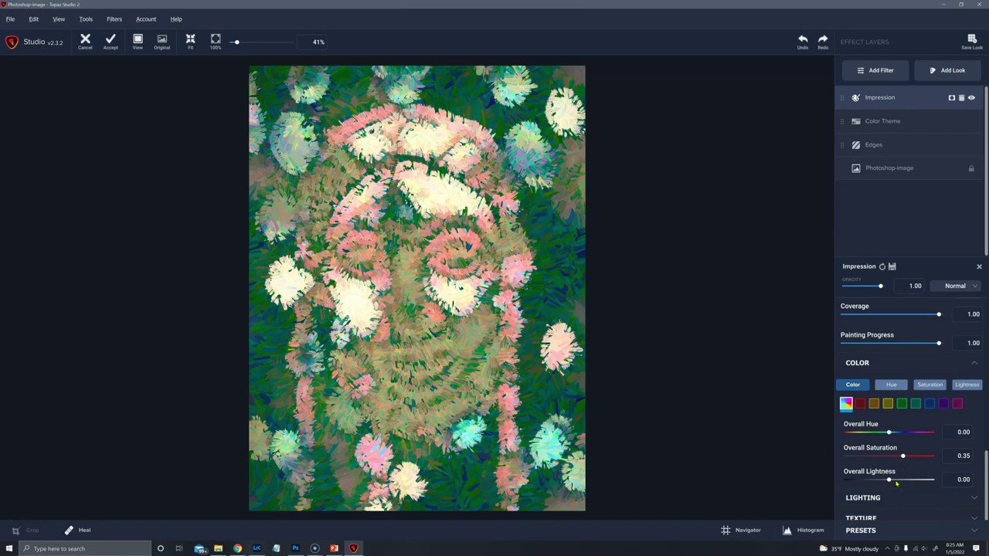
{"action": "left_click_drag", "start_coordinate": [902, 456], "coordinate": [910, 456]}
{"action": "scroll", "coordinate": [975, 463], "scroll_direction": "up", "scroll_amount": 4}
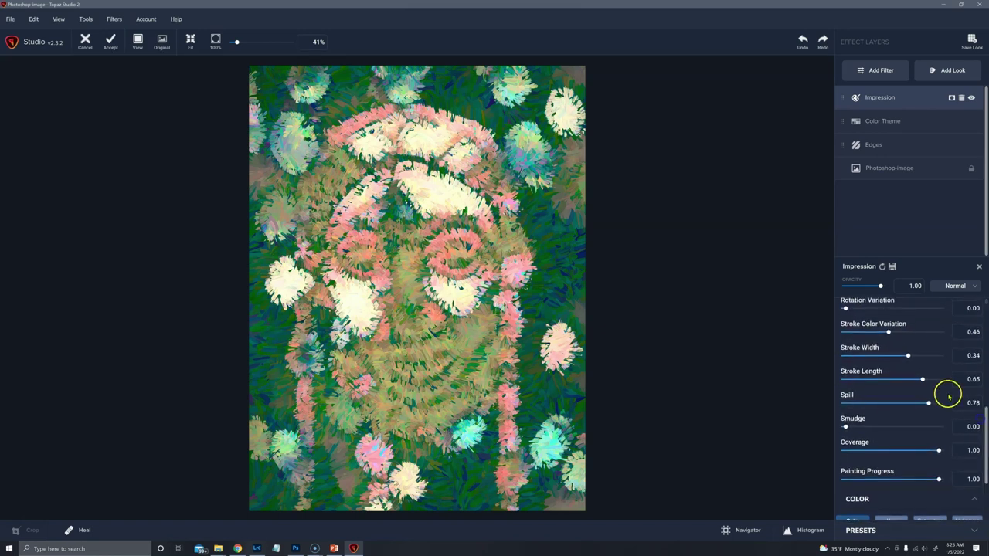
{"action": "left_click", "coordinate": [908, 331]}
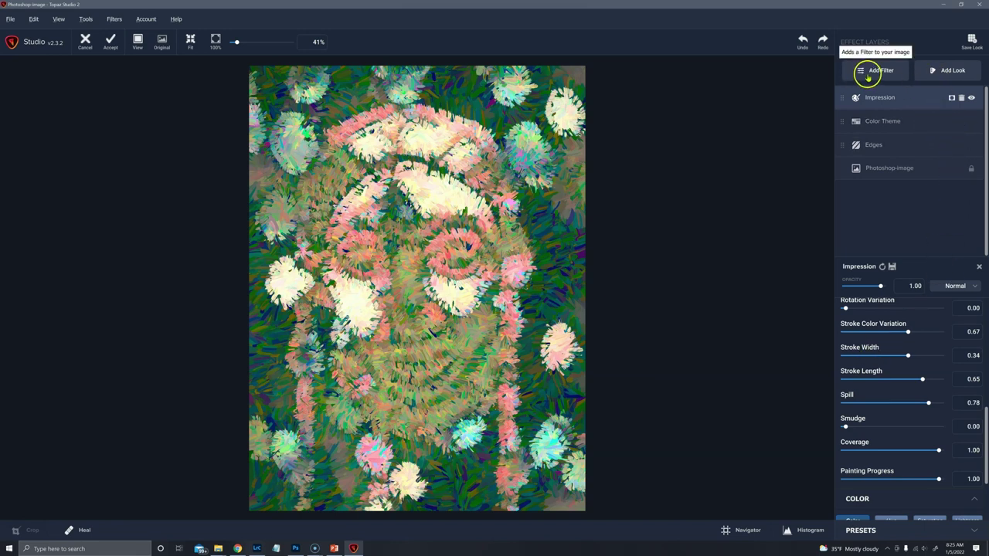
Preview the 1850s look, then filter looks by Texture and apply Crumbling Beach
{"action": "left_click", "coordinate": [946, 70]}
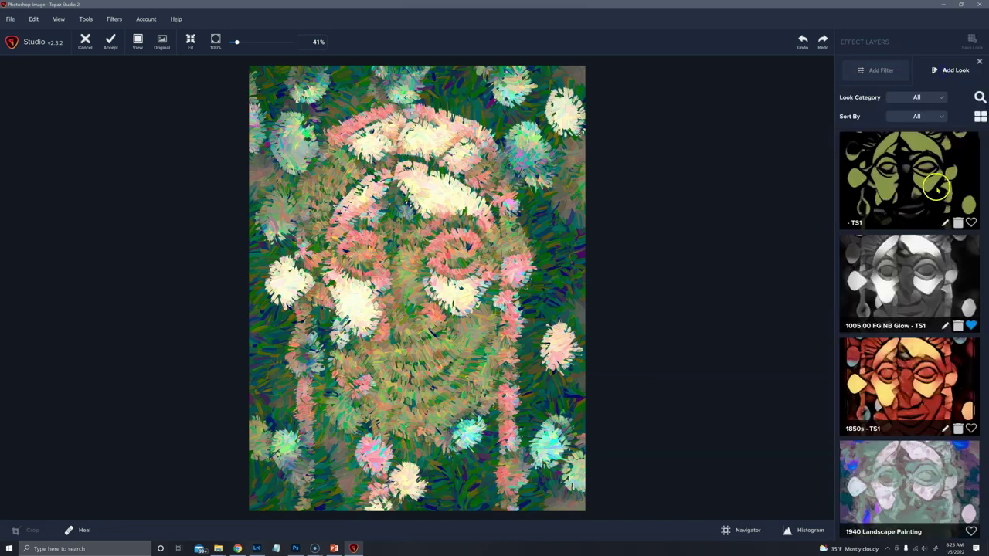
{"action": "left_click", "coordinate": [897, 386]}
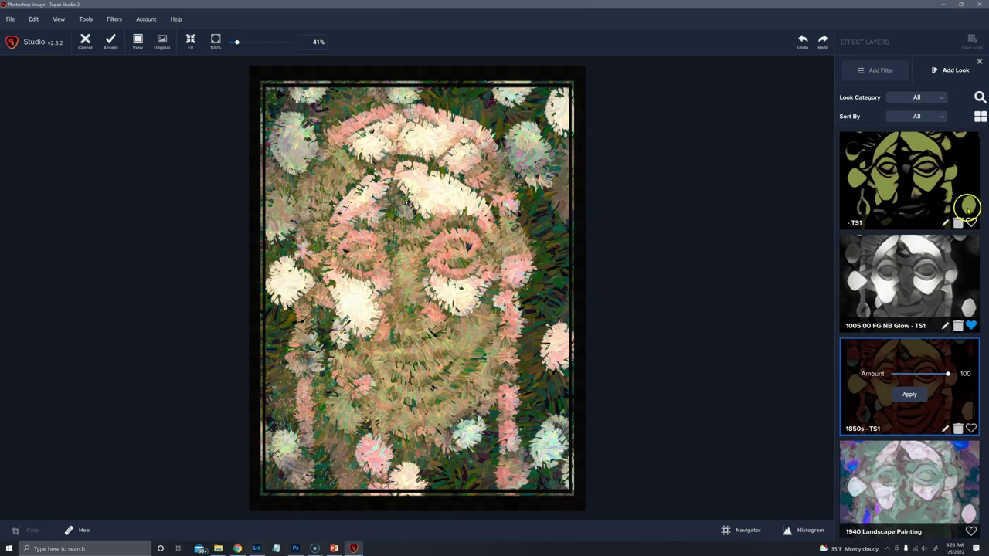
{"action": "left_click", "coordinate": [936, 116]}
{"action": "left_click", "coordinate": [955, 229]}
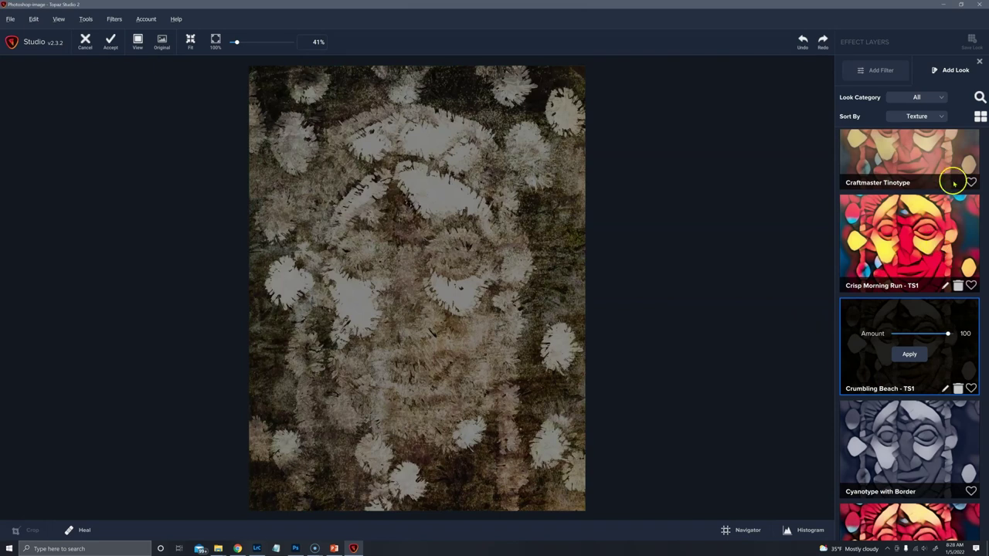
{"action": "left_click", "coordinate": [909, 354]}
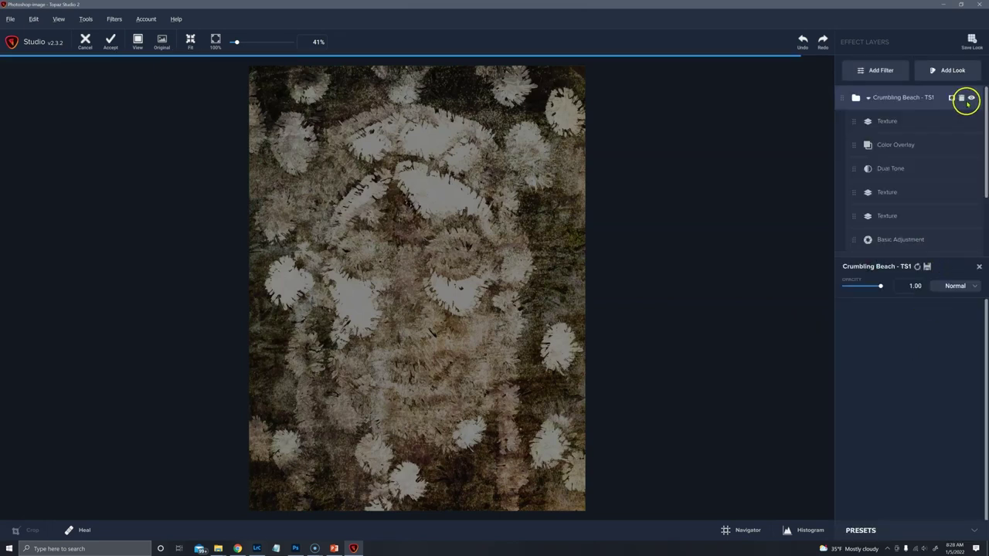
Blend the Crumbling Beach look as Overlay at 0.85 opacity
{"action": "left_click", "coordinate": [964, 288]}
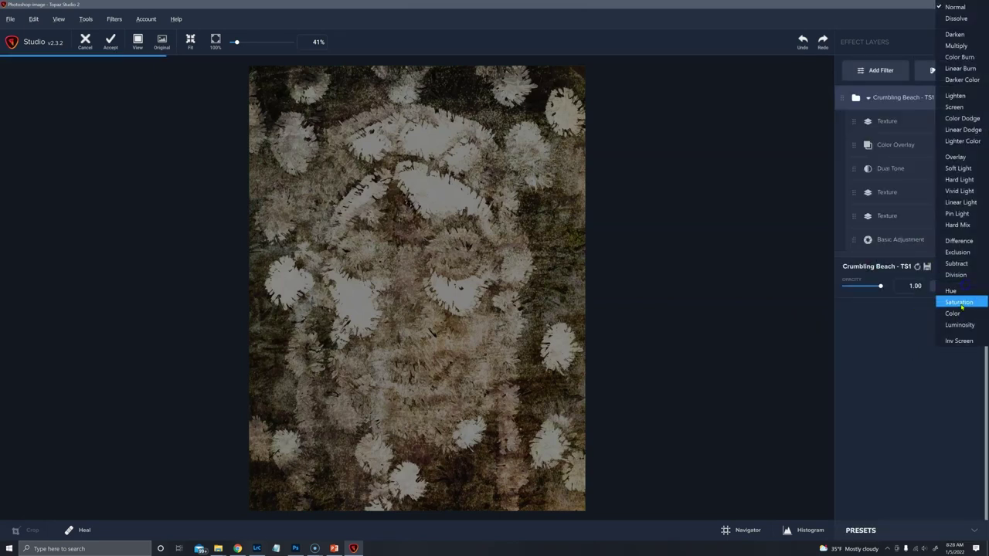
{"action": "left_click", "coordinate": [970, 159]}
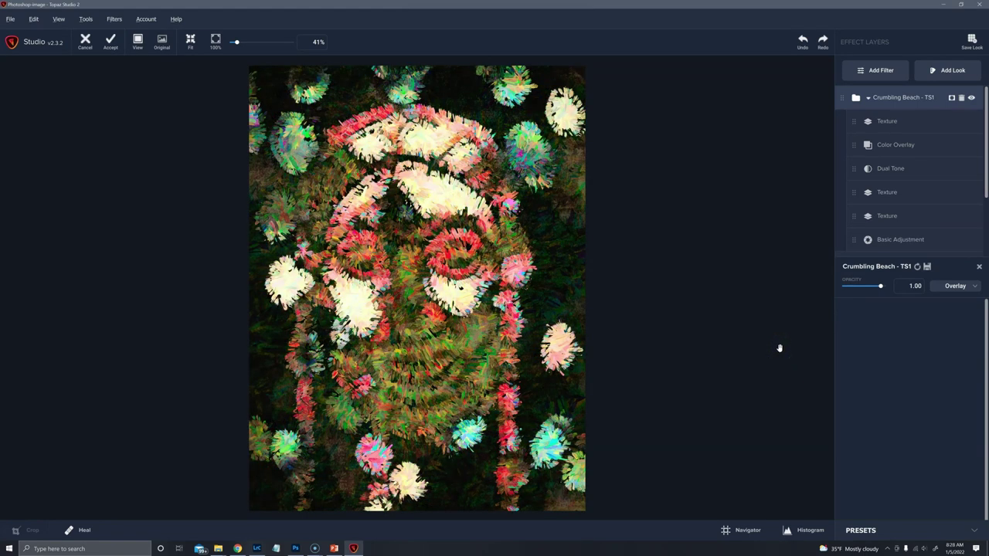
{"action": "left_click_drag", "start_coordinate": [880, 285], "coordinate": [871, 286]}
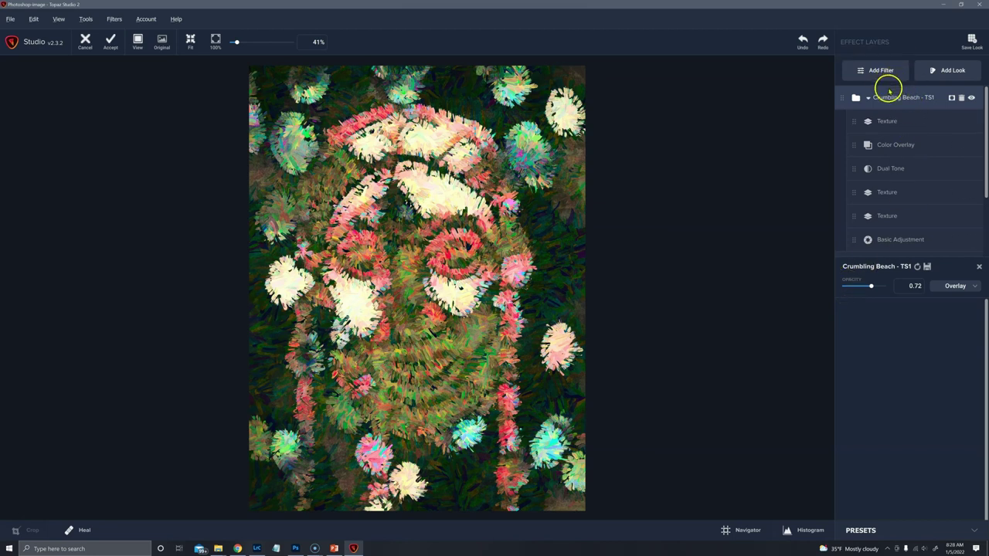
{"action": "left_click_drag", "start_coordinate": [870, 285], "coordinate": [876, 287]}
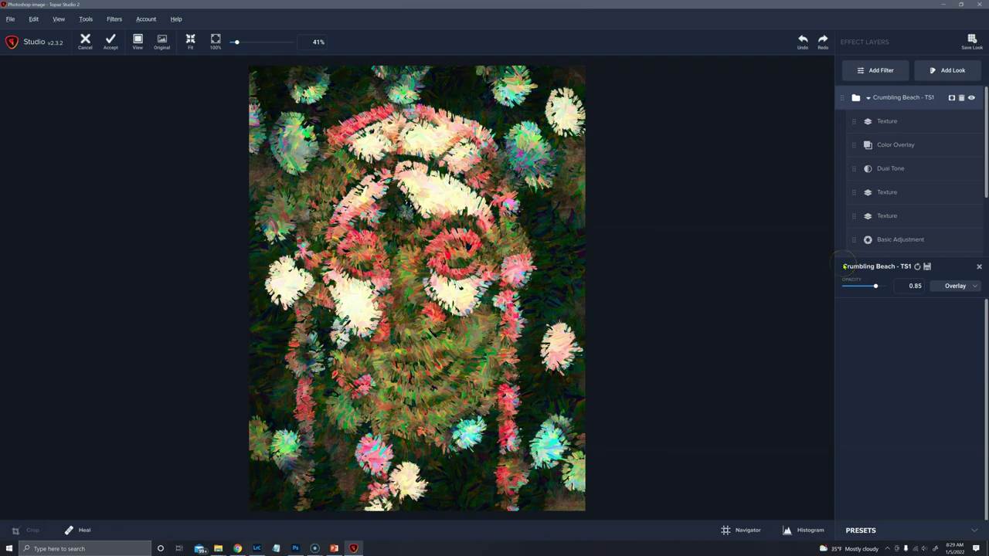
Add a Color Overlay filter blended as Overlay
{"action": "left_click", "coordinate": [889, 75]}
{"action": "left_click", "coordinate": [879, 363]}
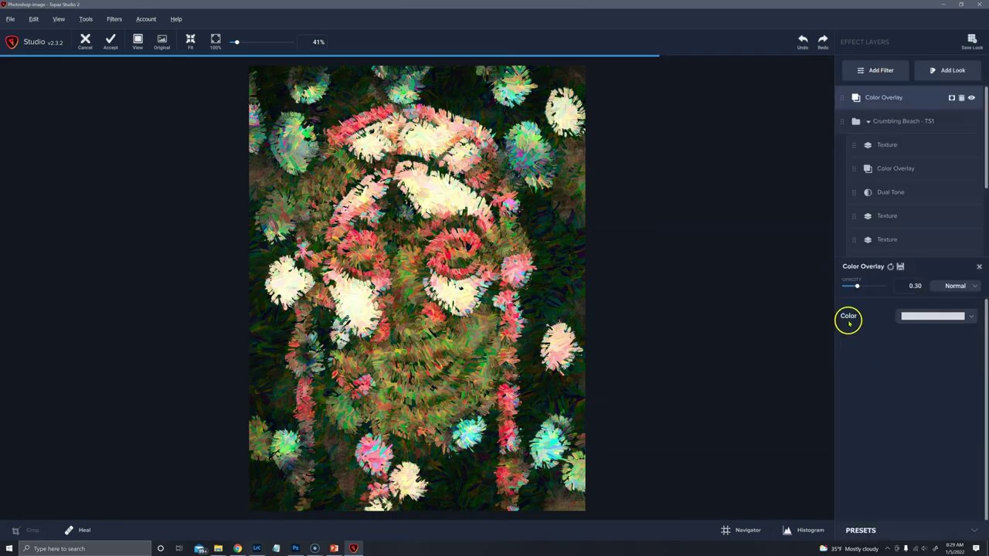
{"action": "left_click", "coordinate": [957, 285]}
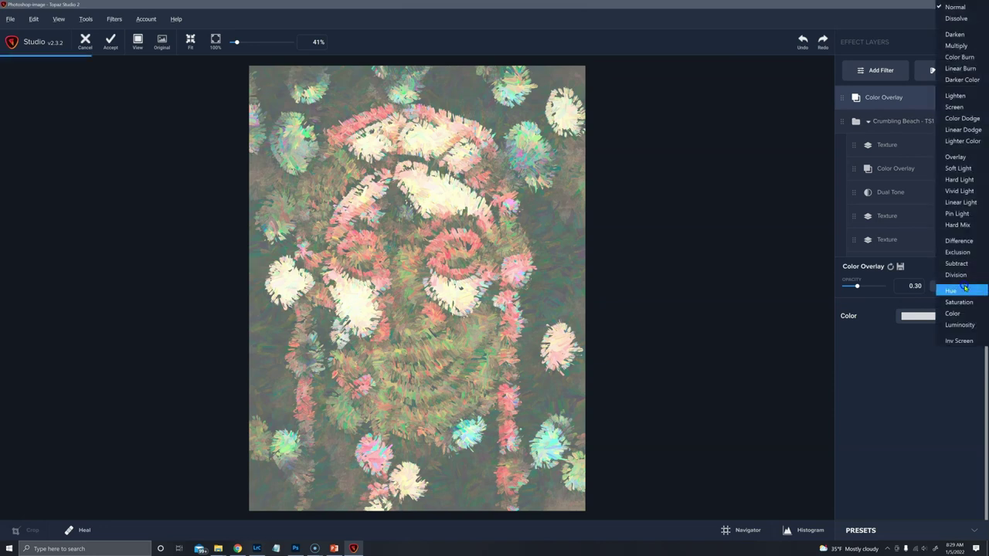
{"action": "left_click", "coordinate": [969, 160]}
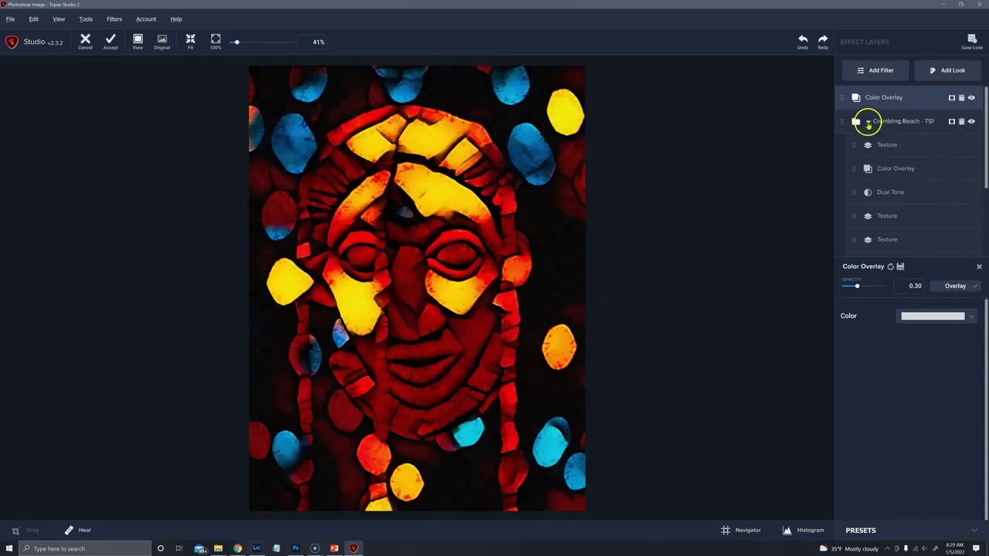
Toggle the Color Overlay, Crumbling Beach, Edges, Color Theme and Impression layers to compare versions
{"action": "left_click", "coordinate": [868, 122]}
{"action": "left_click", "coordinate": [971, 98]}
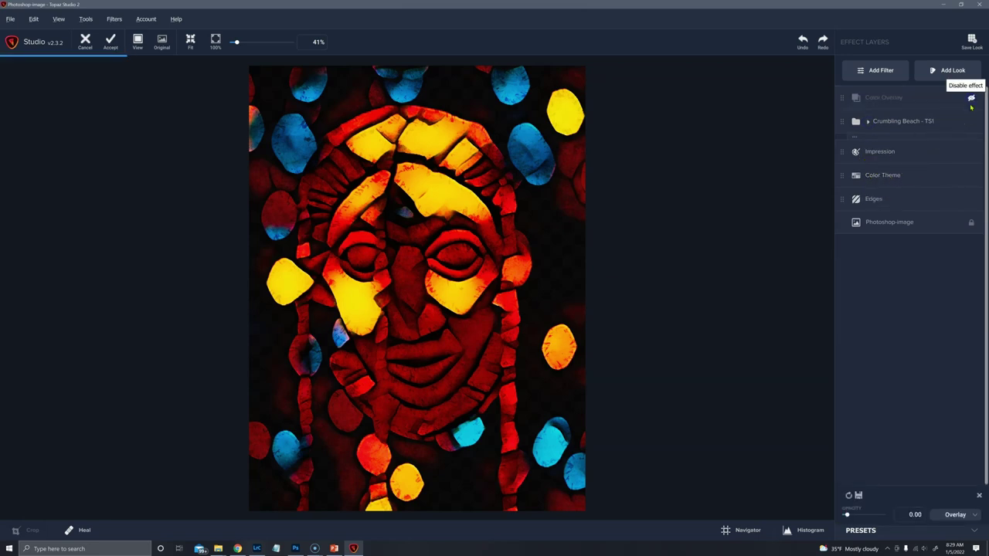
{"action": "left_click", "coordinate": [971, 122]}
{"action": "left_click", "coordinate": [971, 152]}
{"action": "left_click", "coordinate": [971, 175]}
{"action": "left_click", "coordinate": [971, 199]}
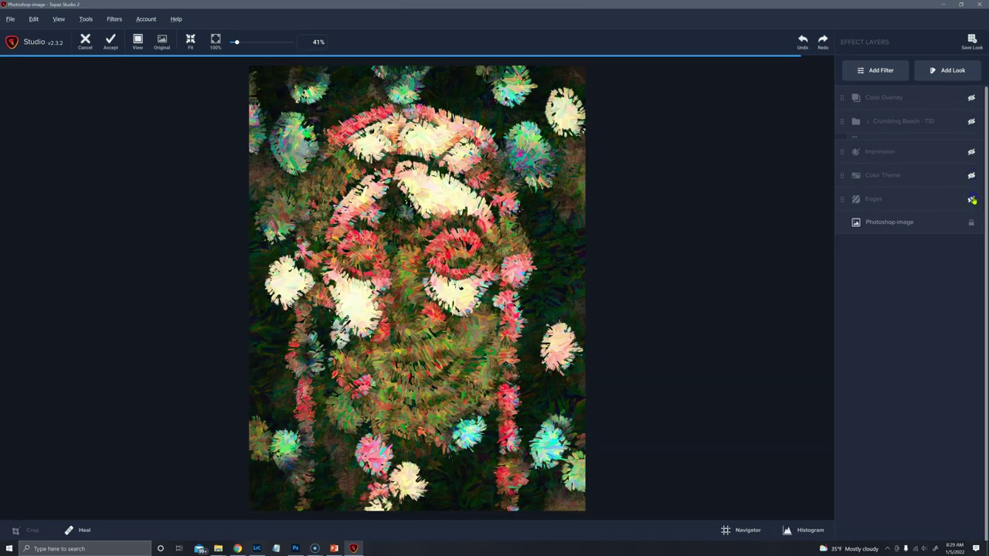
{"action": "left_click", "coordinate": [971, 98]}
{"action": "left_click", "coordinate": [971, 121]}
{"action": "left_click", "coordinate": [971, 151]}
{"action": "left_click", "coordinate": [971, 176]}
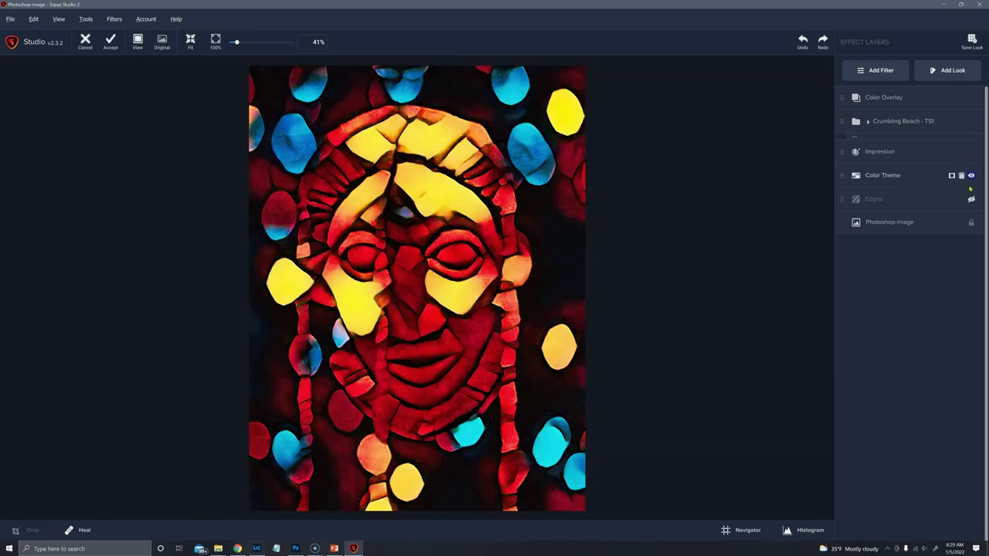
{"action": "left_click", "coordinate": [972, 198]}
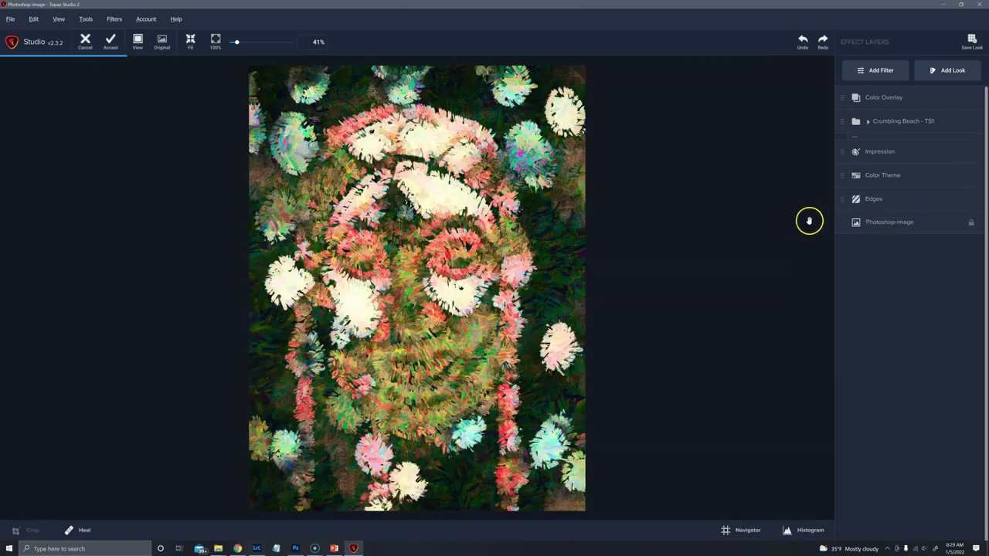
Switch the Impression layer's blend mode from Luminosity to Overlay
{"action": "left_click", "coordinate": [928, 153]}
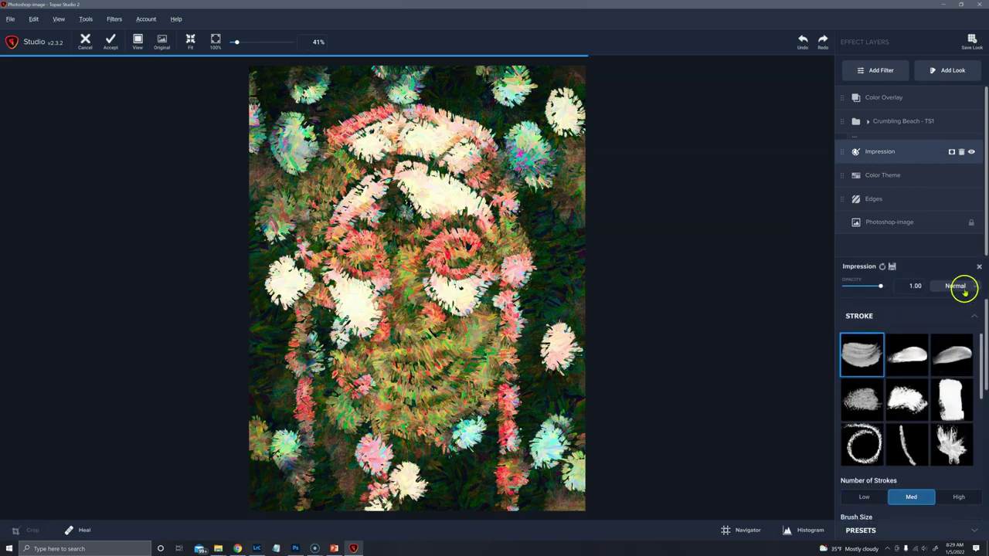
{"action": "left_click", "coordinate": [958, 285]}
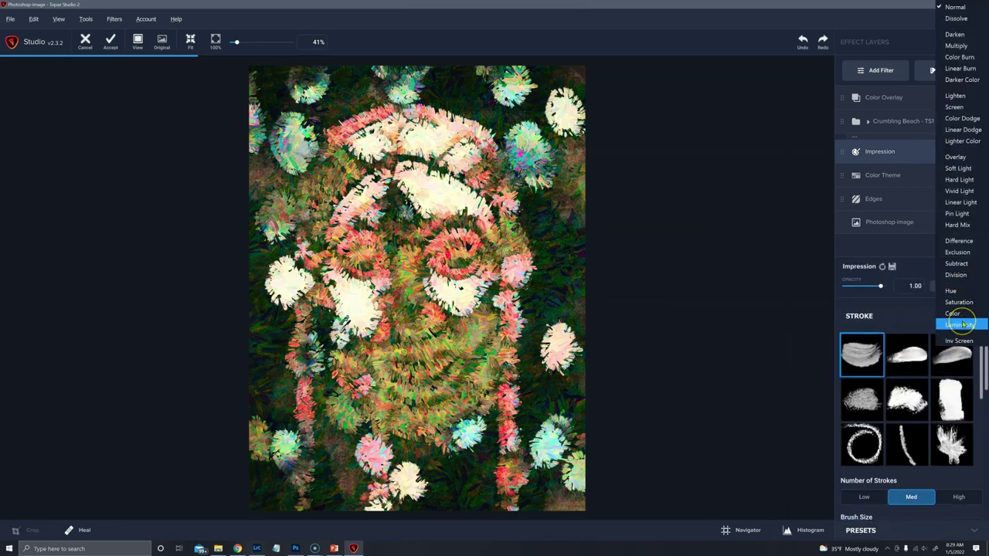
{"action": "left_click", "coordinate": [961, 324]}
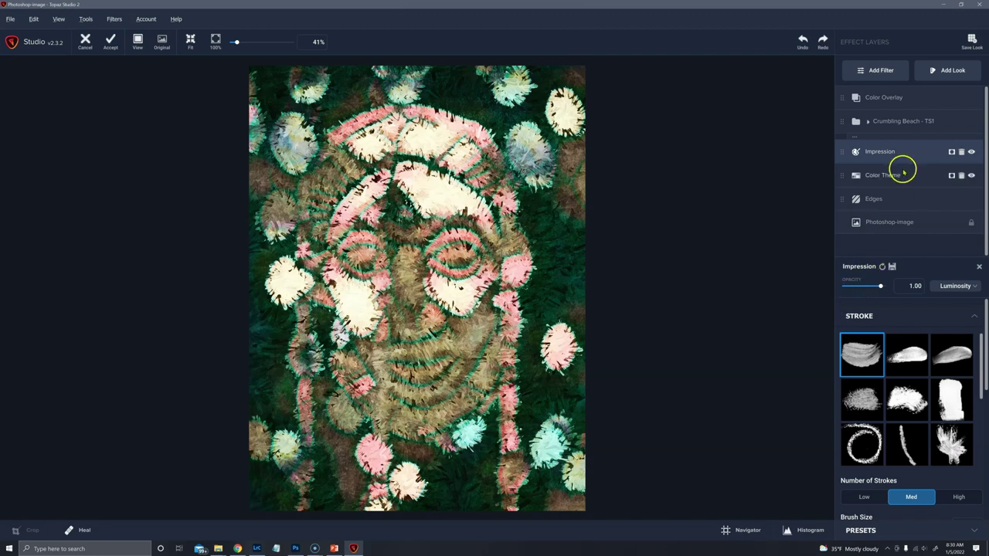
{"action": "left_click", "coordinate": [958, 286]}
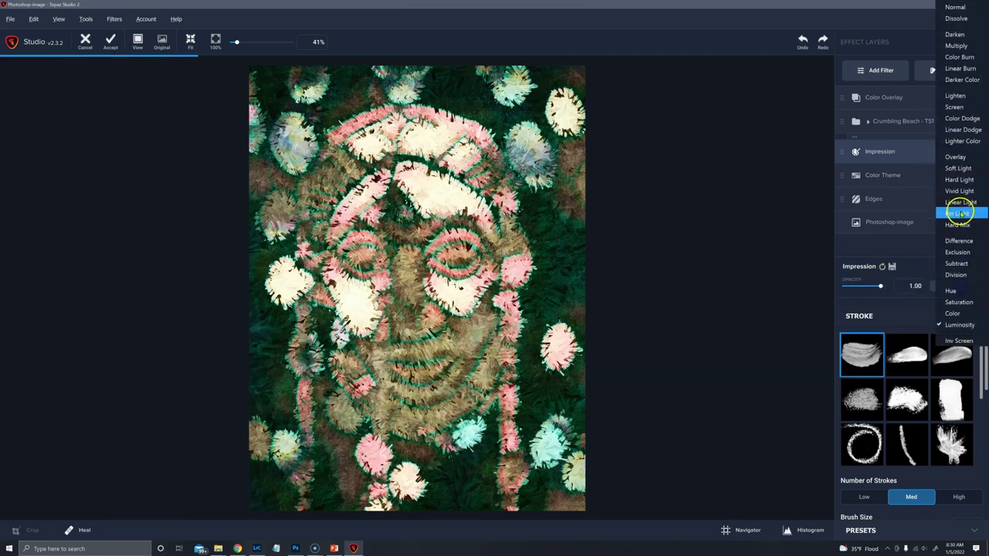
{"action": "left_click", "coordinate": [961, 150]}
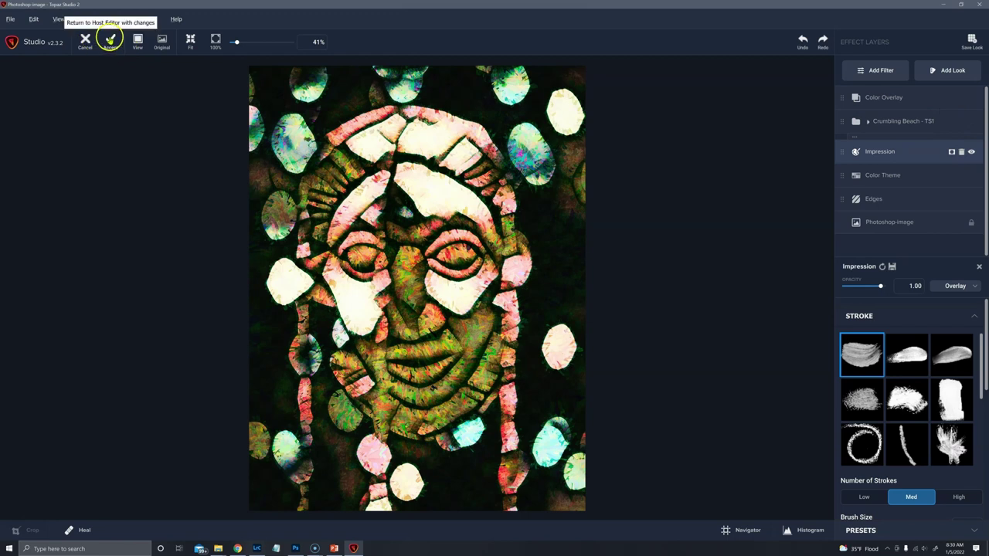
Accept the Topaz Studio 2 edits to return the painting to Photoshop as Curves 1 copy 2
{"action": "left_click", "coordinate": [110, 39]}
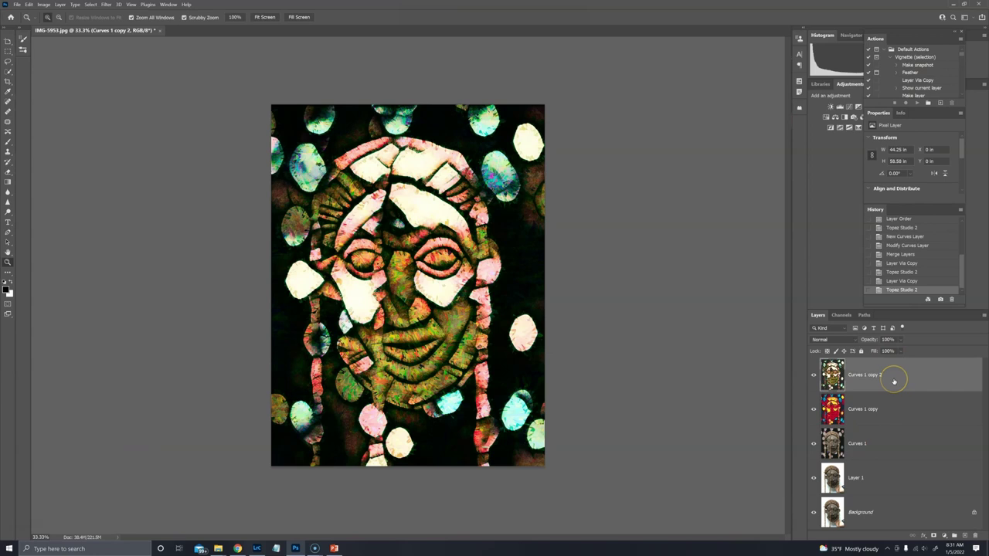
Duplicate the finished painting layer, then flatten Layer 2 into one Background, discarding hidden layers
{"action": "key", "text": "ctrl+j"}
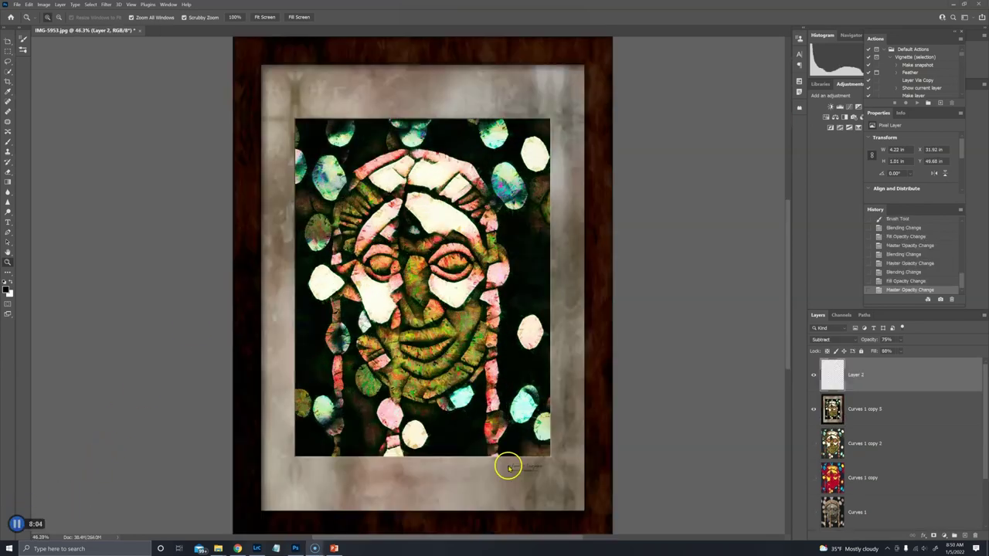
{"action": "right_click", "coordinate": [889, 375]}
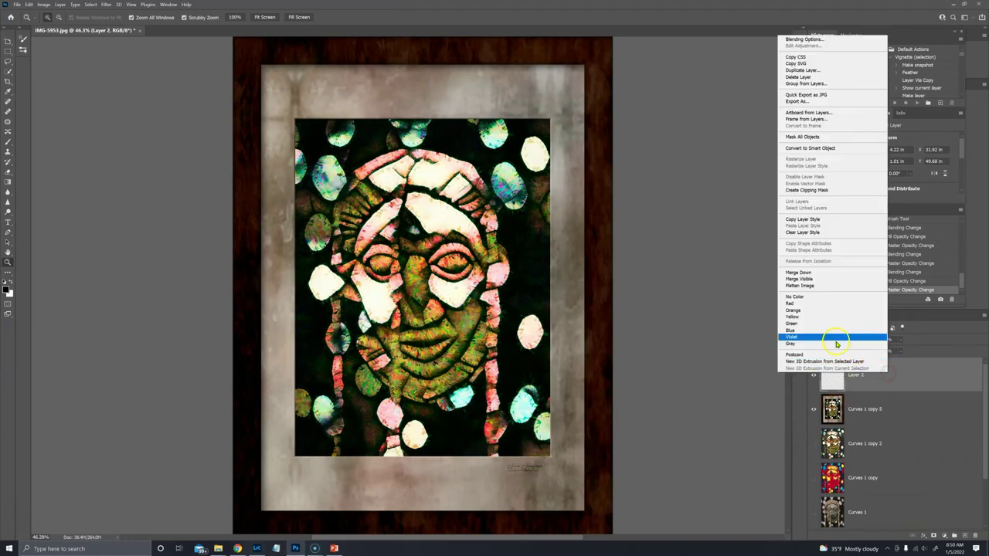
{"action": "left_click", "coordinate": [823, 286]}
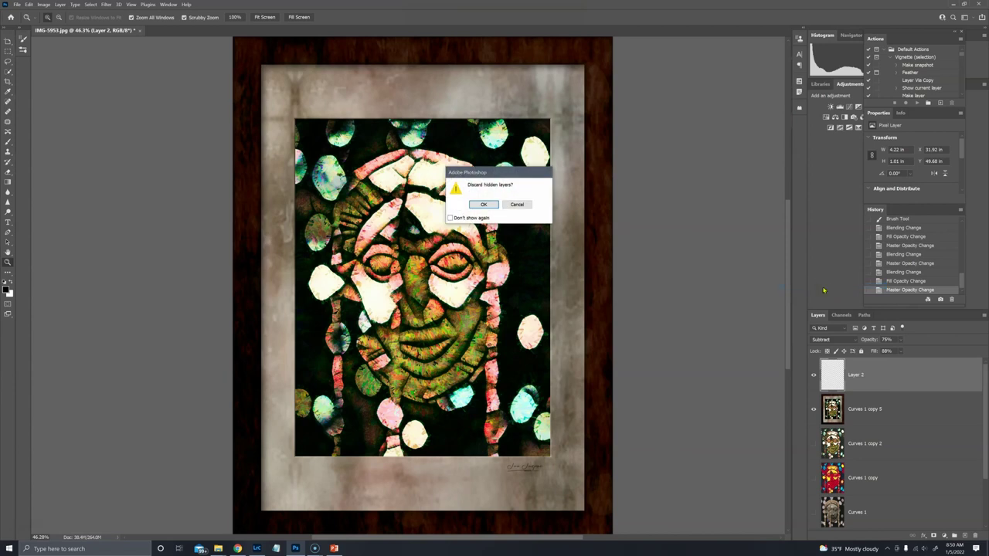
{"action": "left_click", "coordinate": [495, 205]}
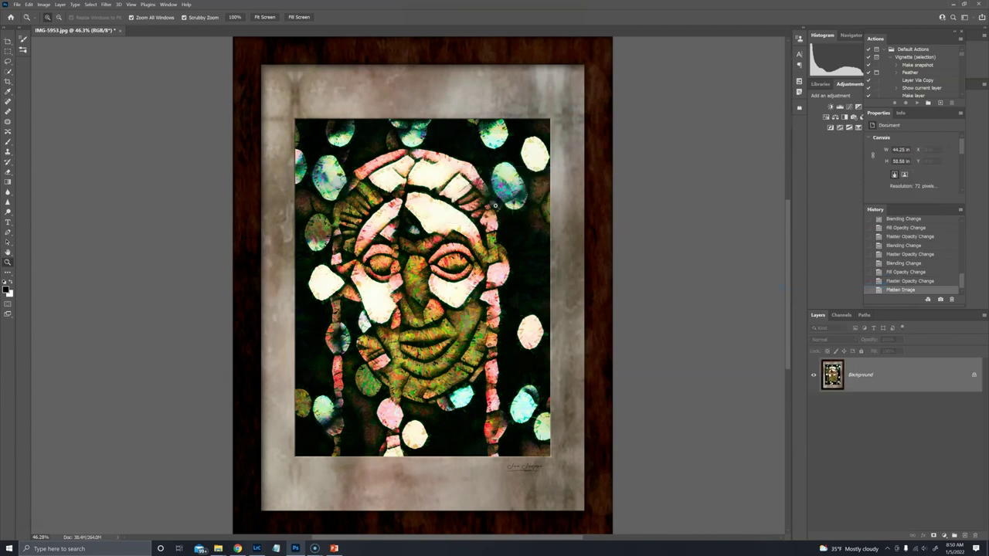